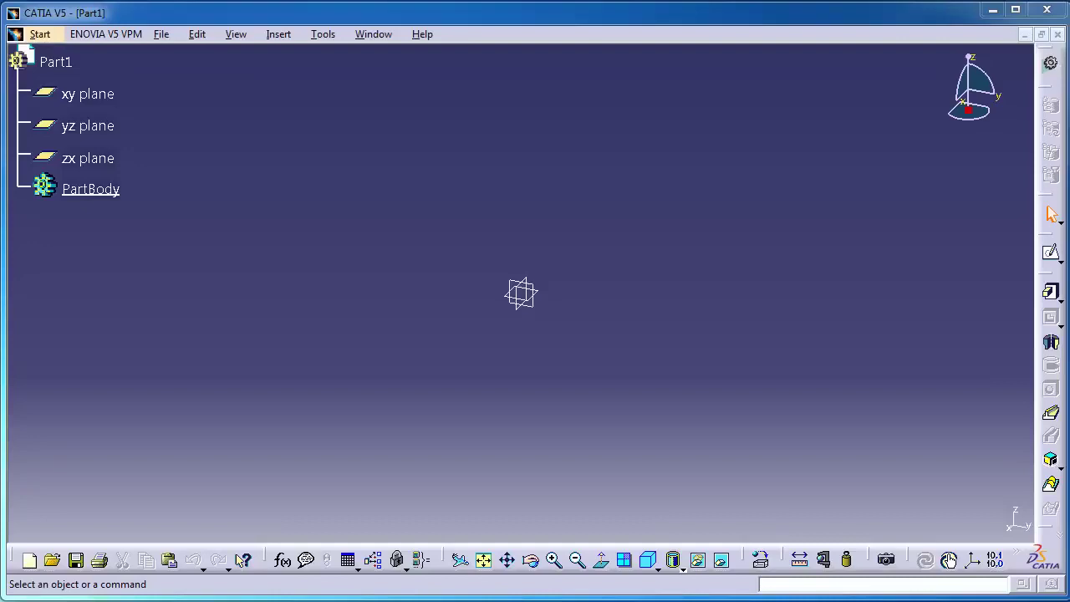
# Step: Select Part1's xy plane and open a new empty sketch on it
pyautogui.click(98, 95)
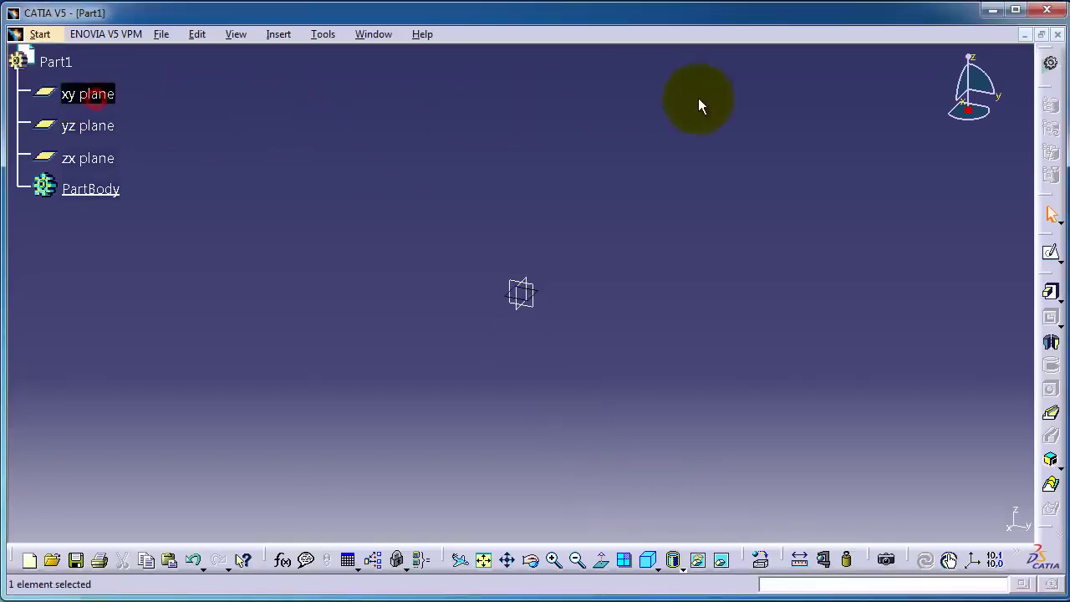
pyautogui.click(1050, 250)
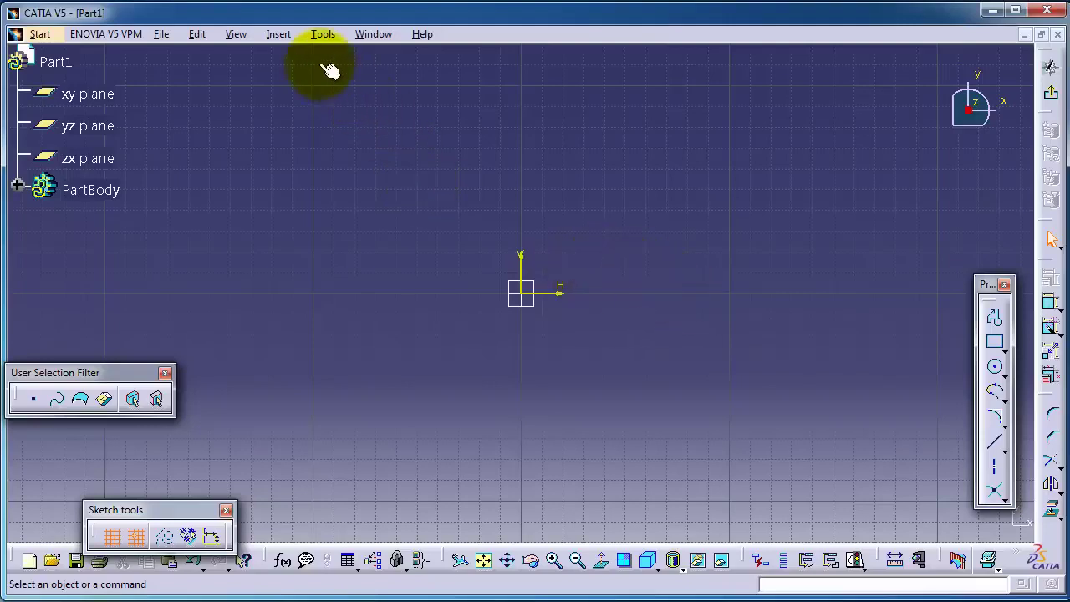
# Step: Browse Insert's Constraint, Profile and Operation submenus to reveal Corner and Chamfer
pyautogui.click(282, 37)
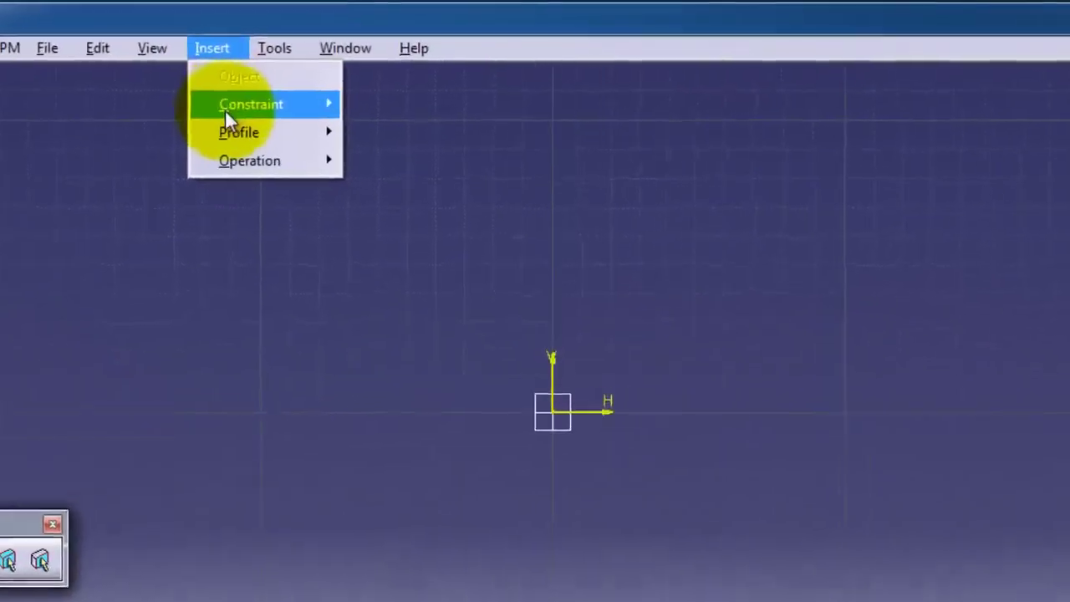
pyautogui.moveTo(288, 78)
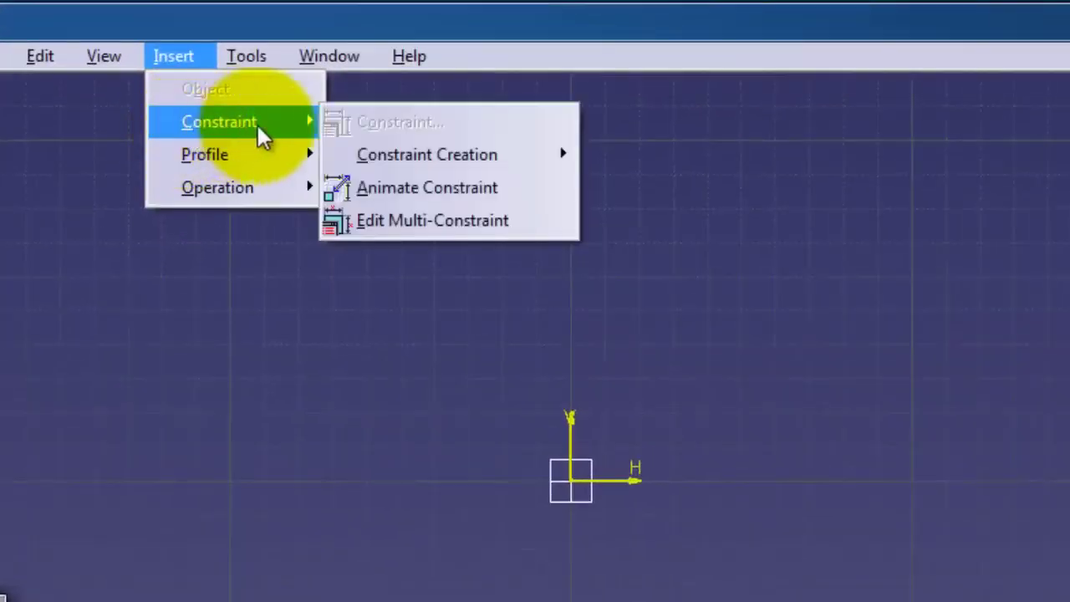
pyautogui.moveTo(380, 159)
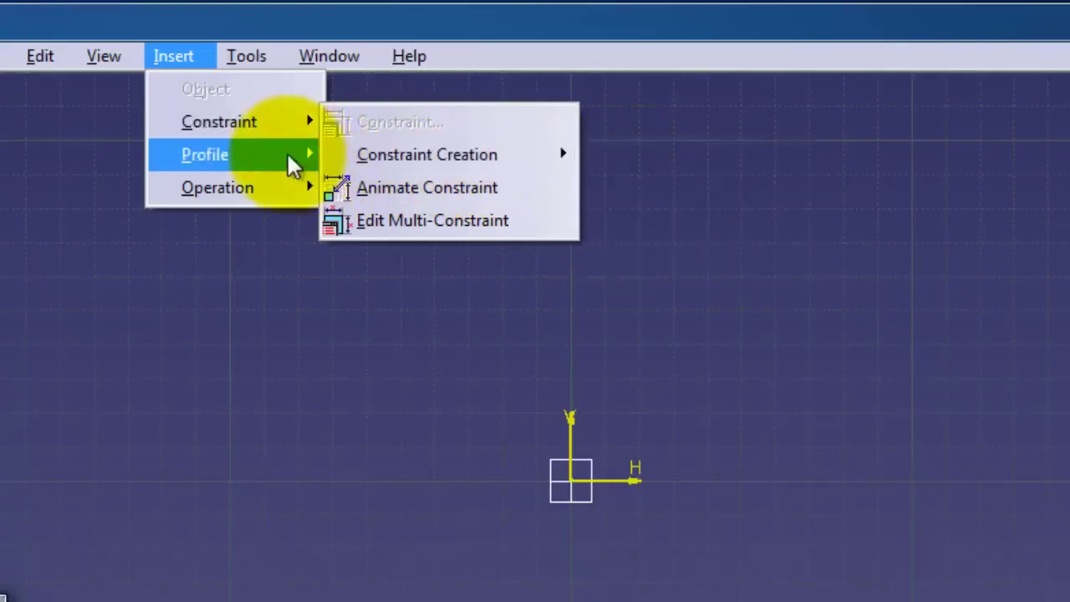
pyautogui.moveTo(293, 165)
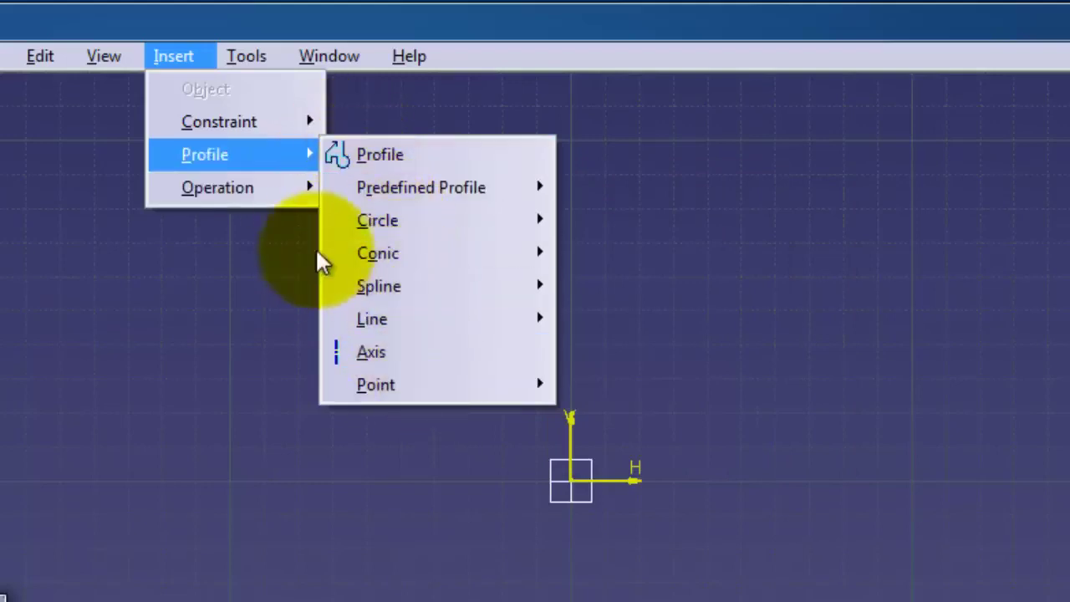
pyautogui.moveTo(283, 193)
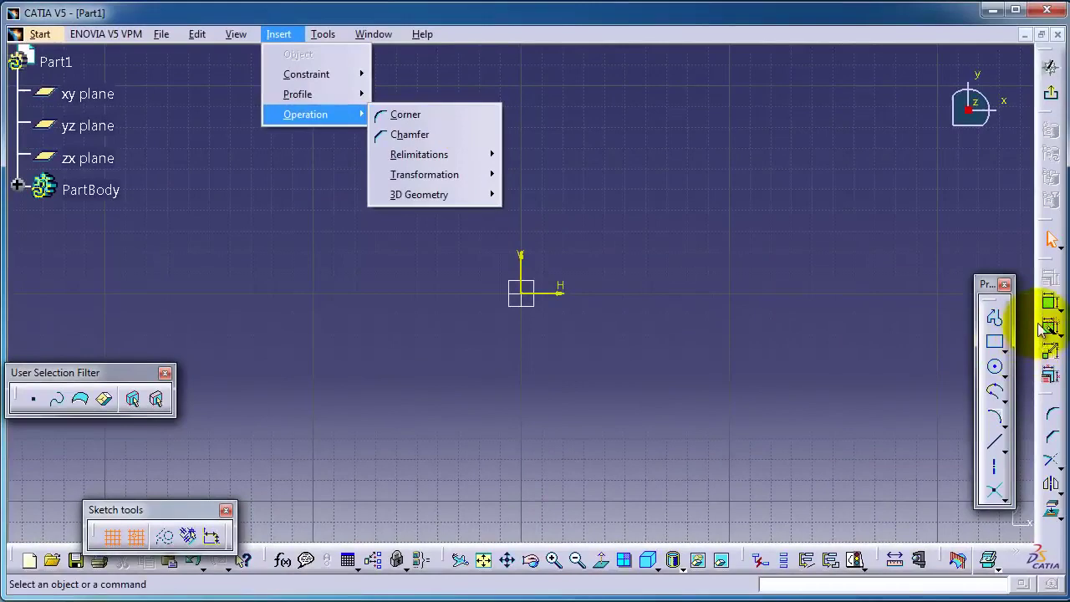
# Step: Draw a 120 by 80 mm rectangle starting at the origin
pyautogui.click(994, 342)
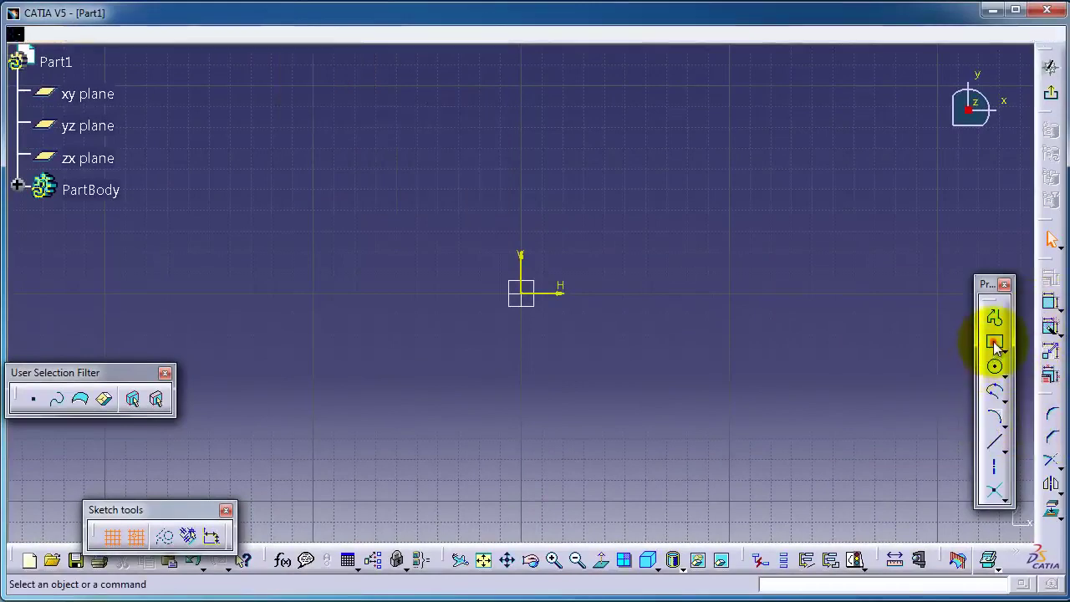
pyautogui.click(522, 293)
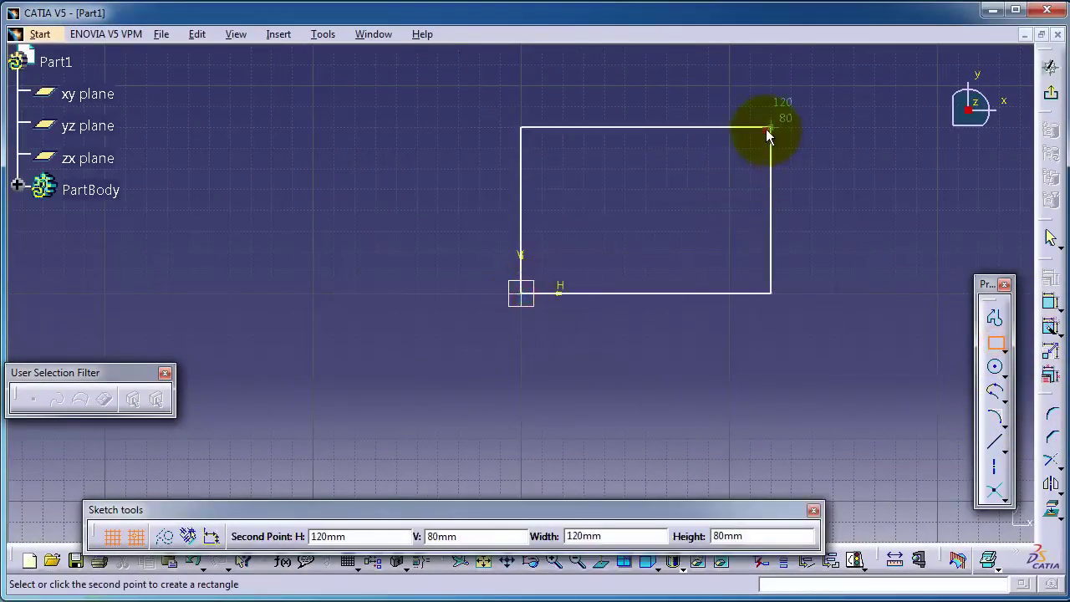
pyautogui.click(768, 128)
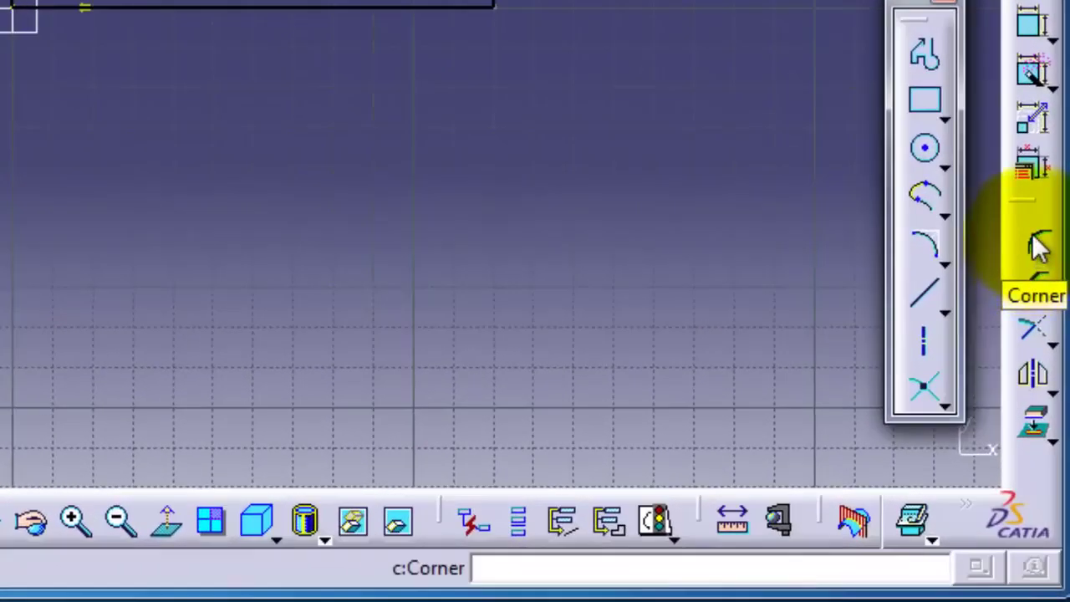
# Step: Round the rectangle's top-left corner between the top and left lines
pyautogui.click(1036, 247)
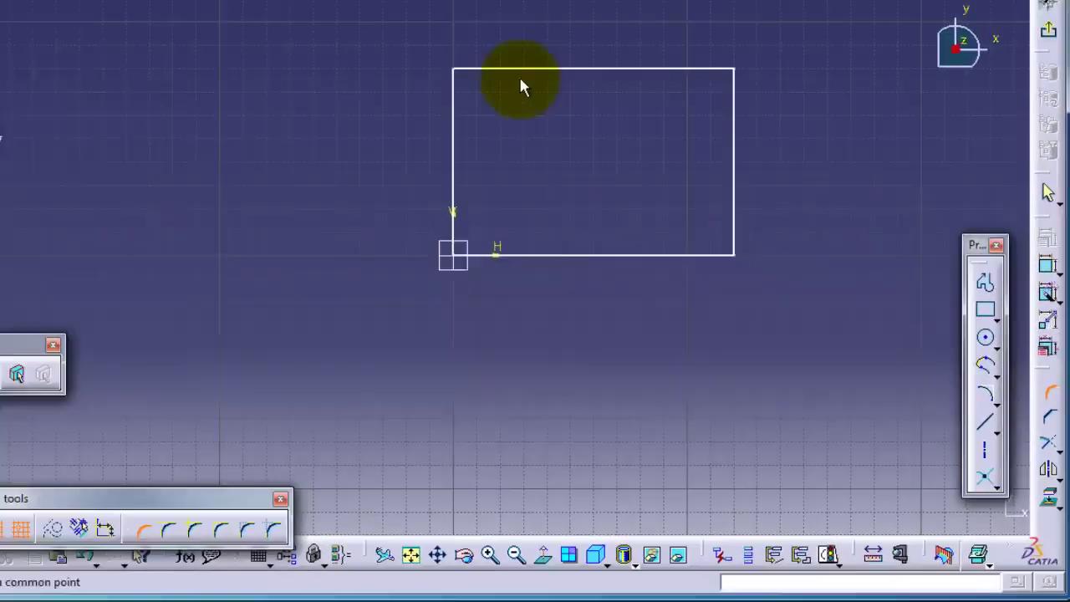
pyautogui.click(573, 130)
pyautogui.click(523, 156)
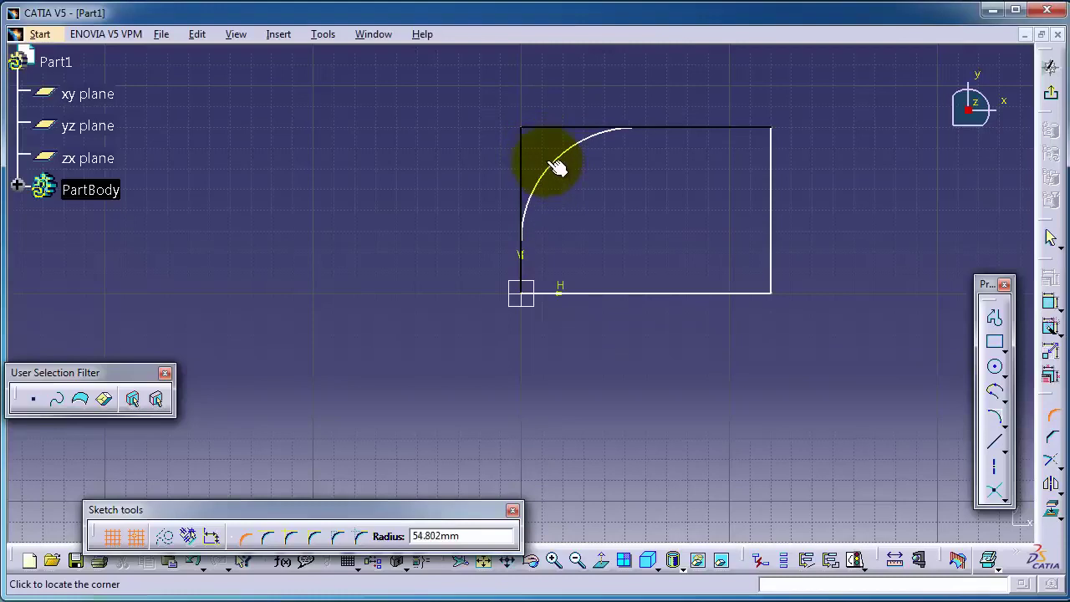
pyautogui.click(552, 157)
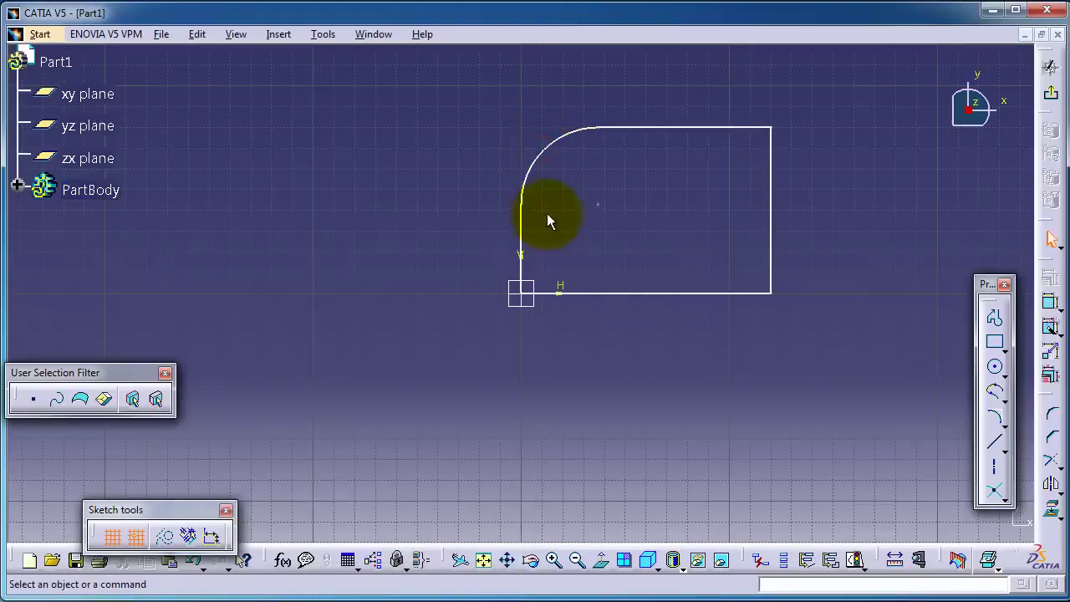
# Step: Dimension the top-left corner arc and change its radius to 20 mm
pyautogui.click(1050, 303)
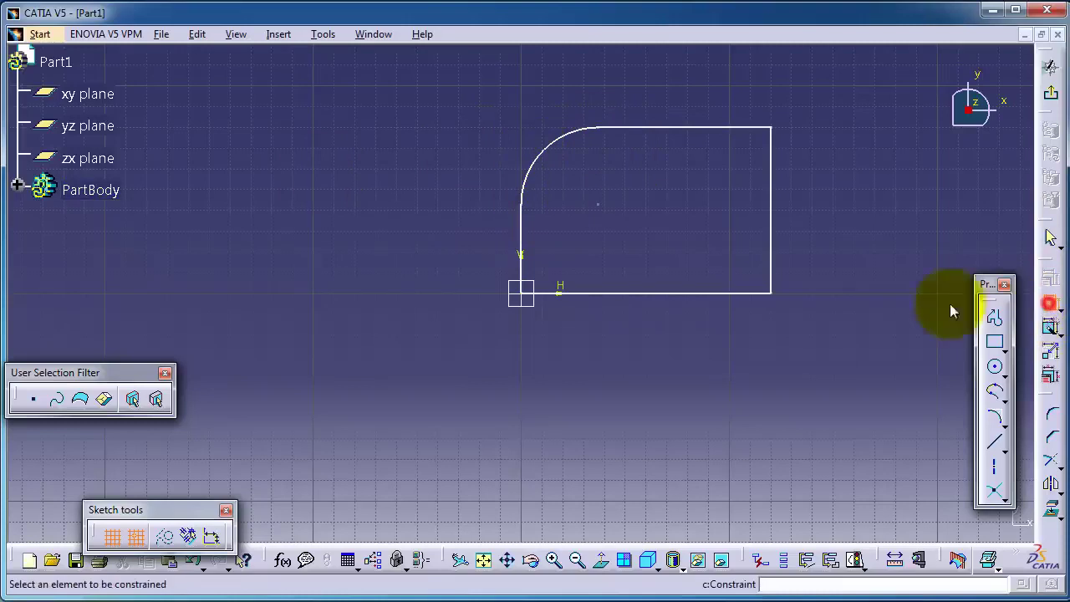
pyautogui.click(546, 147)
pyautogui.click(568, 164)
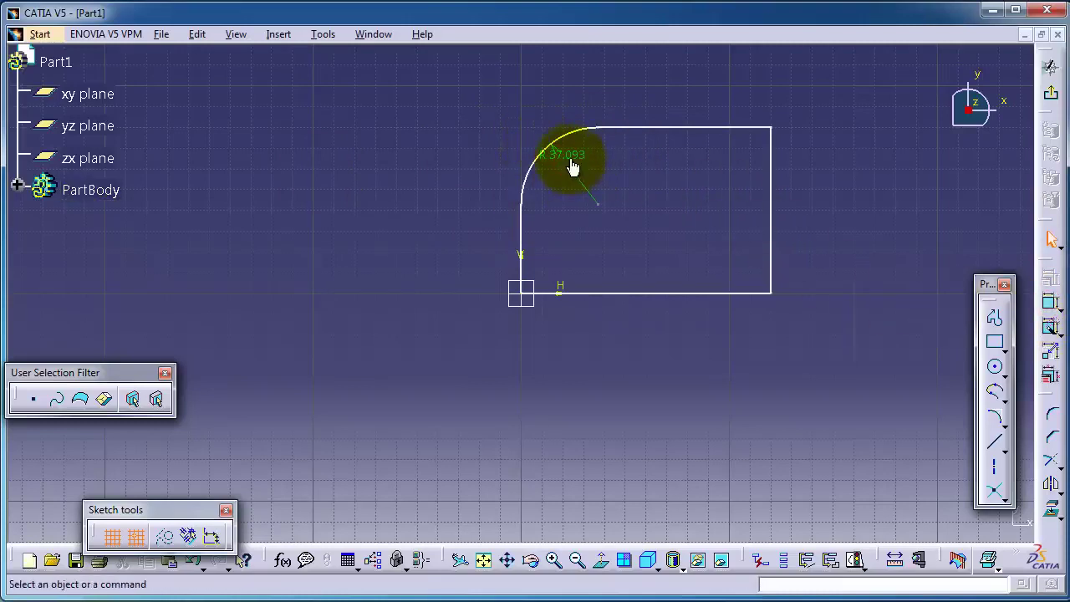
pyautogui.doubleClick(573, 163)
pyautogui.write('20')
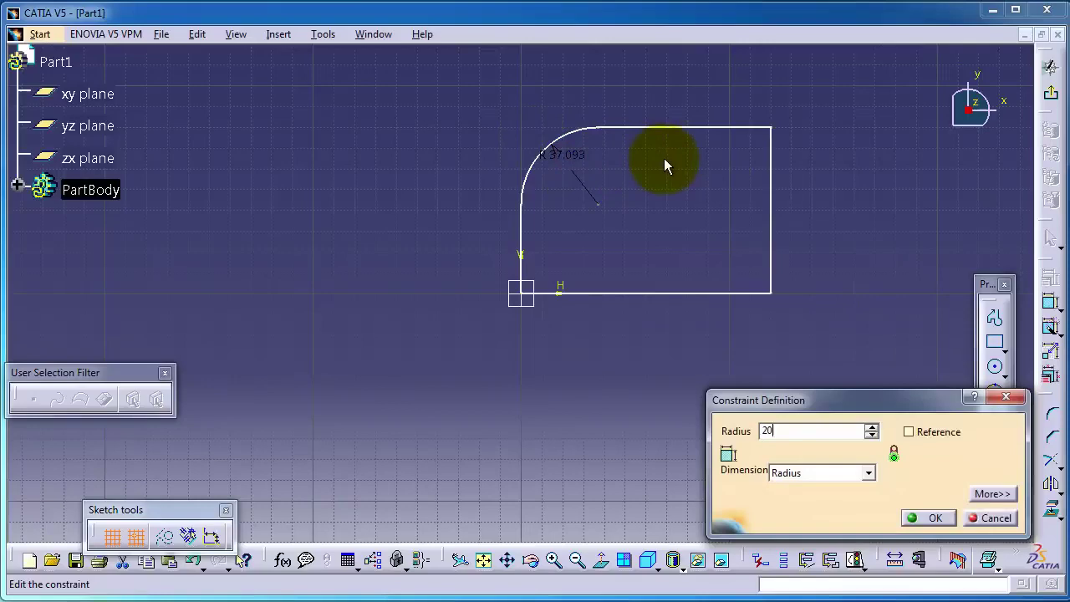
pyautogui.press('Return')
pyautogui.moveTo(732, 379); pyautogui.dragTo(644, 335, button='middle')
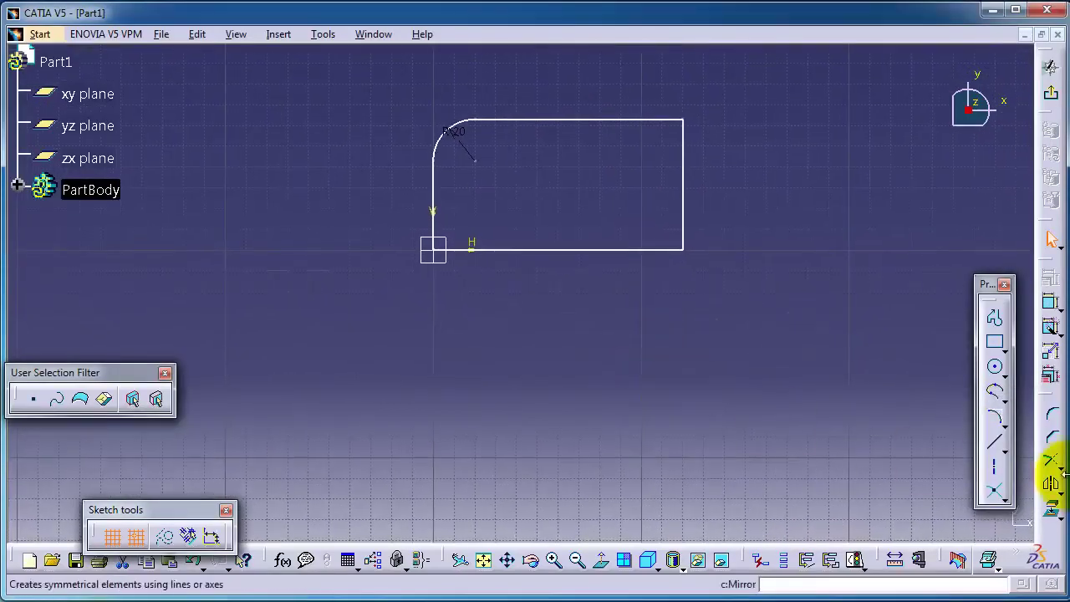
# Step: Round the top-right corner with Trim First Element, trimming only the top line
pyautogui.click(1052, 415)
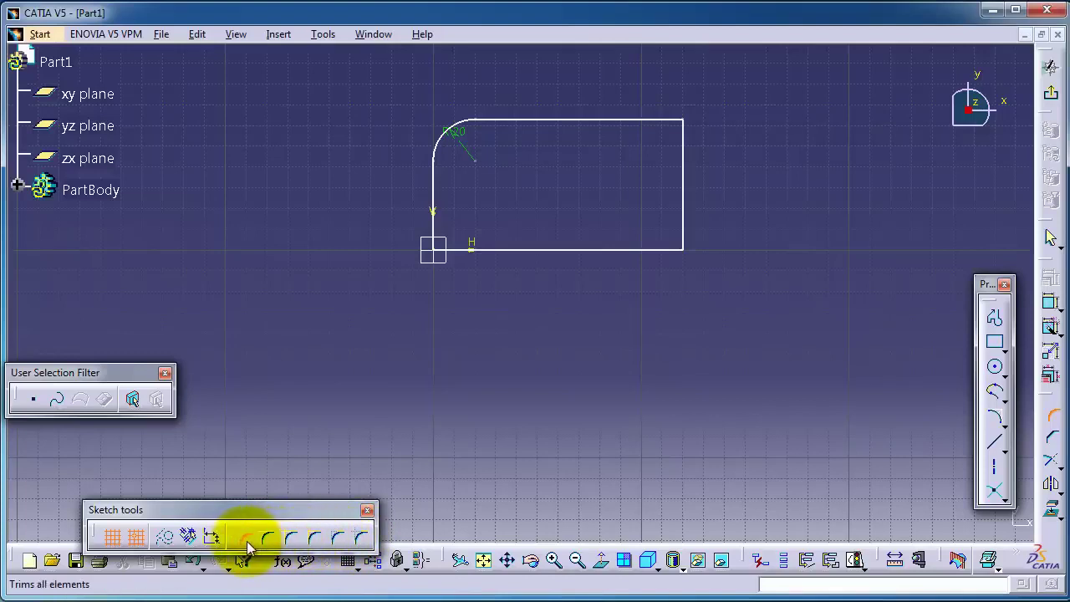
pyautogui.click(336, 514)
pyautogui.moveTo(367, 459); pyautogui.dragTo(368, 463)
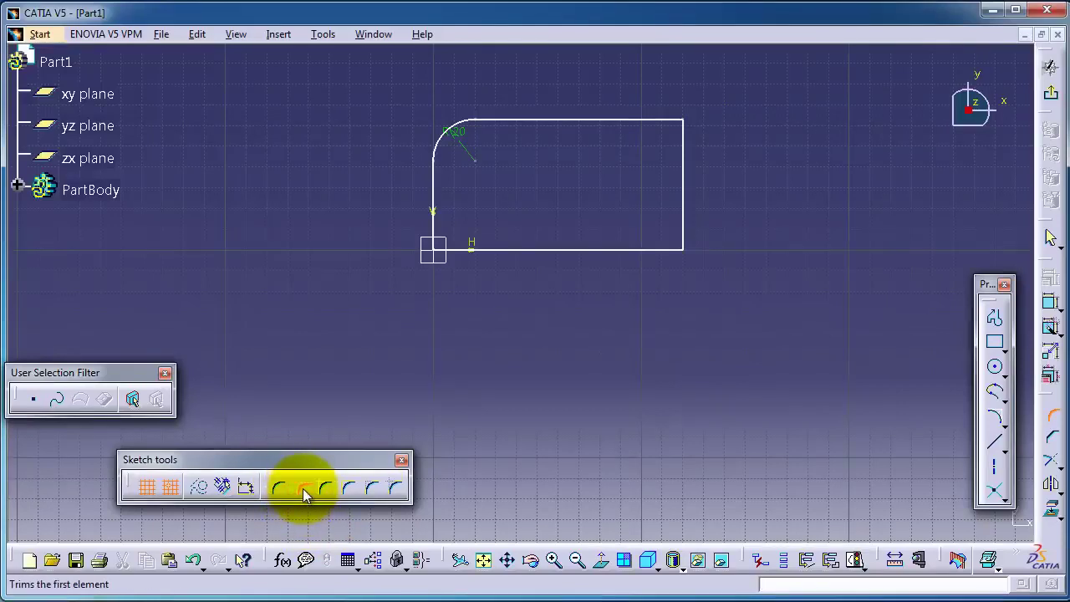
pyautogui.click(656, 120)
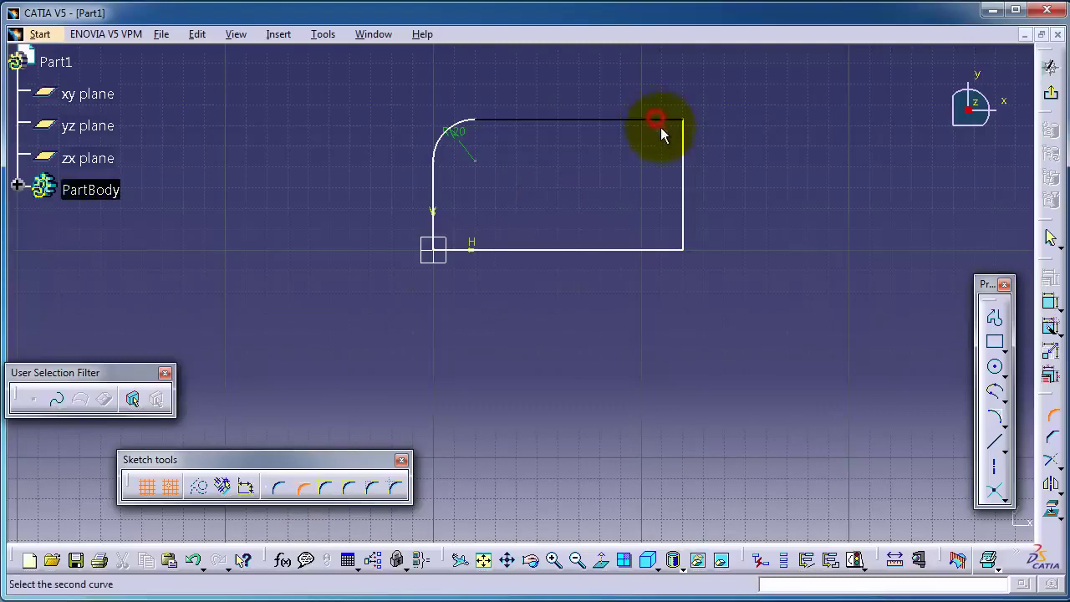
pyautogui.click(682, 154)
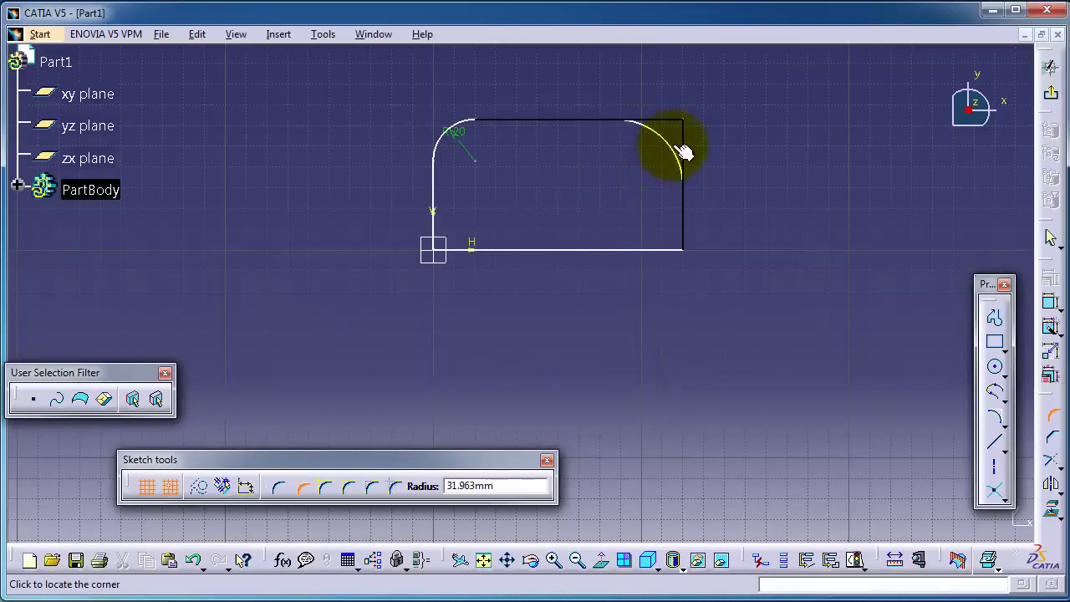
pyautogui.click(672, 145)
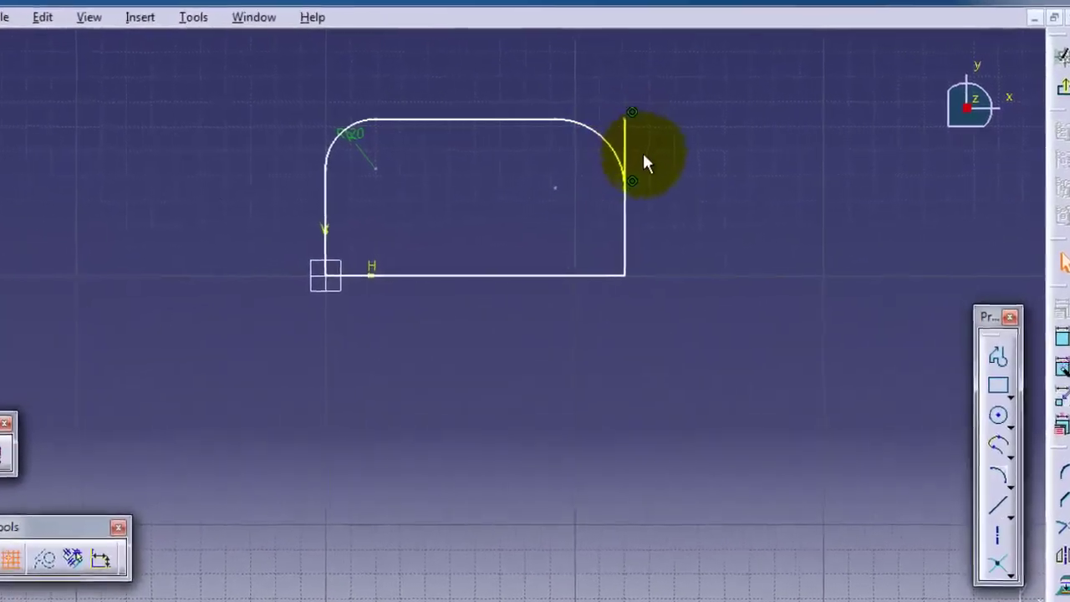
pyautogui.moveTo(638, 167)
pyautogui.mouseDown(button='middle')
pyautogui.moveTo(621, 168)
pyautogui.moveTo(621, 177)
pyautogui.mouseUp(button='middle')
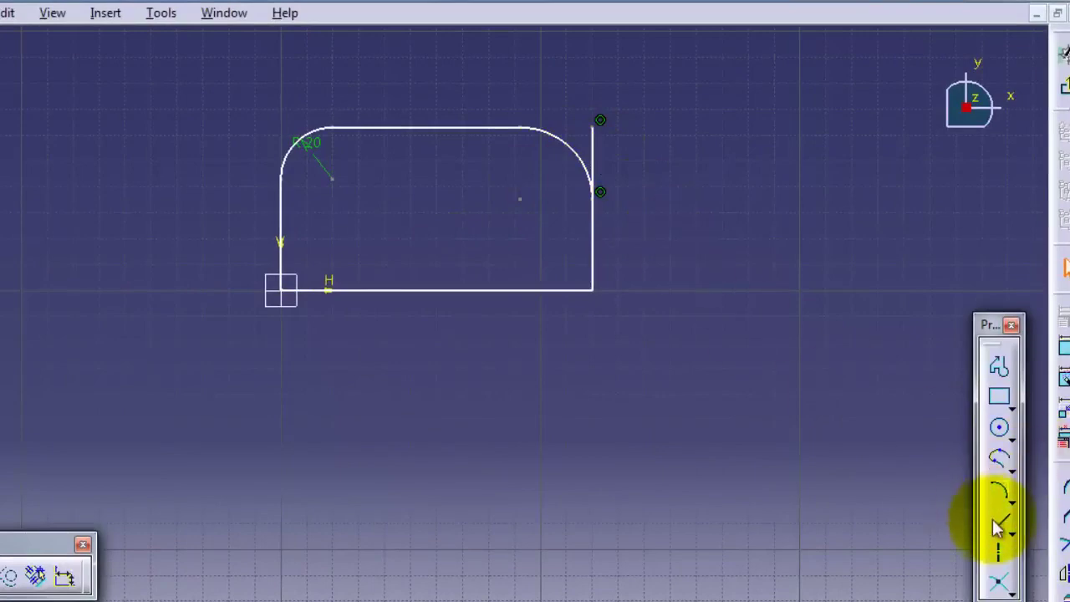
# Step: Round the bottom-left corner using the no-trim option, leaving both lines untrimmed
pyautogui.click(1062, 486)
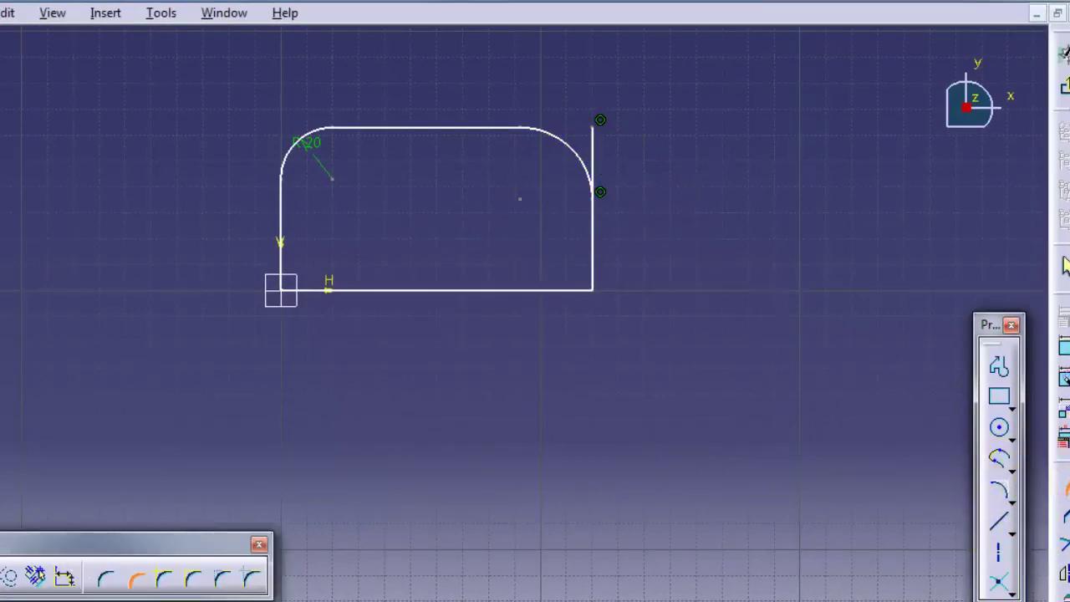
pyautogui.click(168, 578)
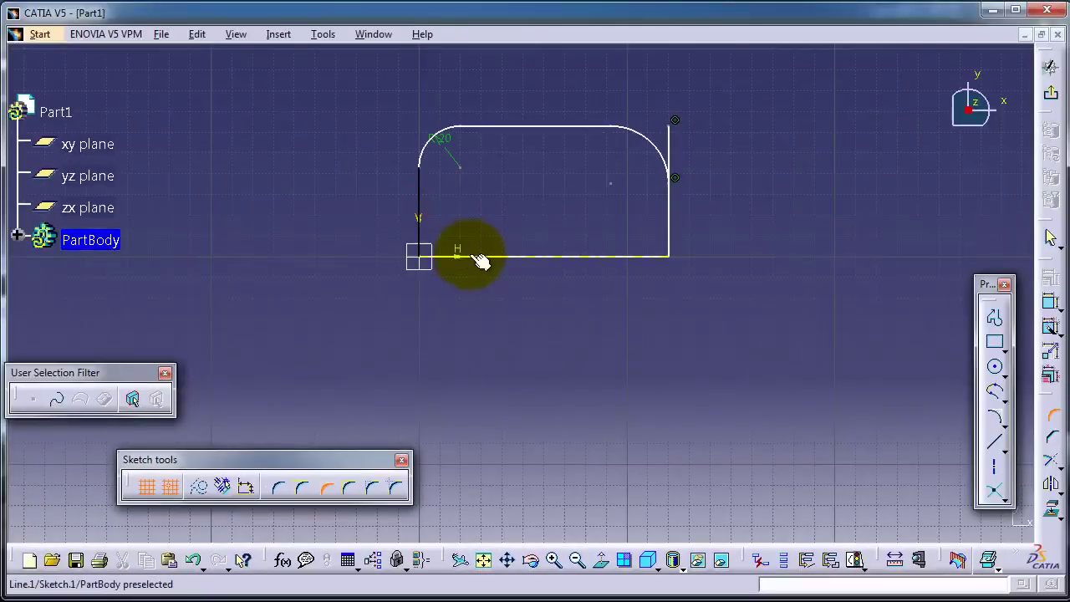
pyautogui.click(473, 255)
pyautogui.click(449, 246)
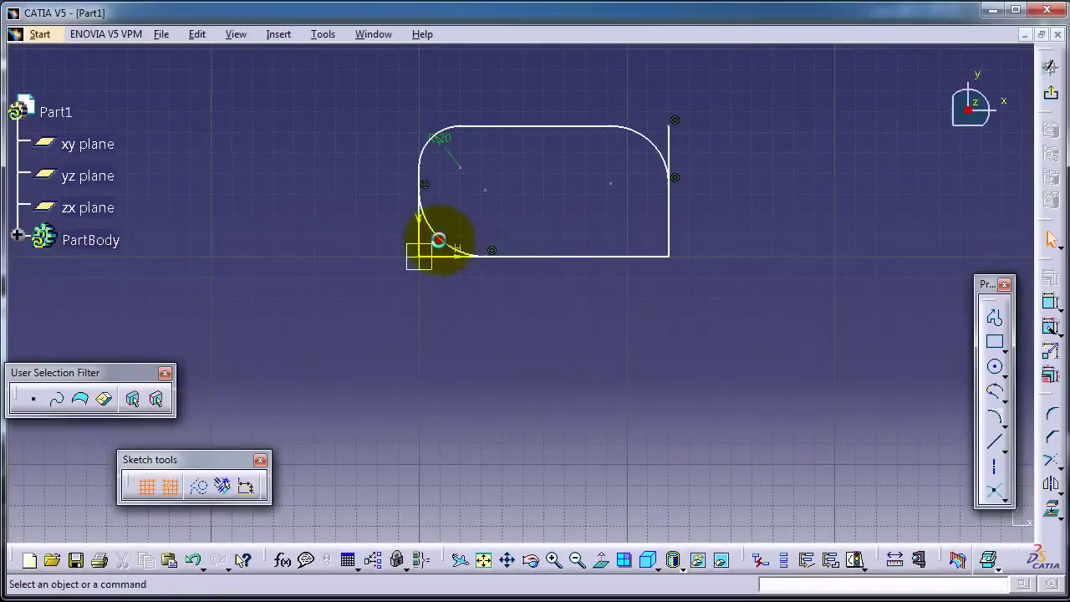
pyautogui.click(458, 240)
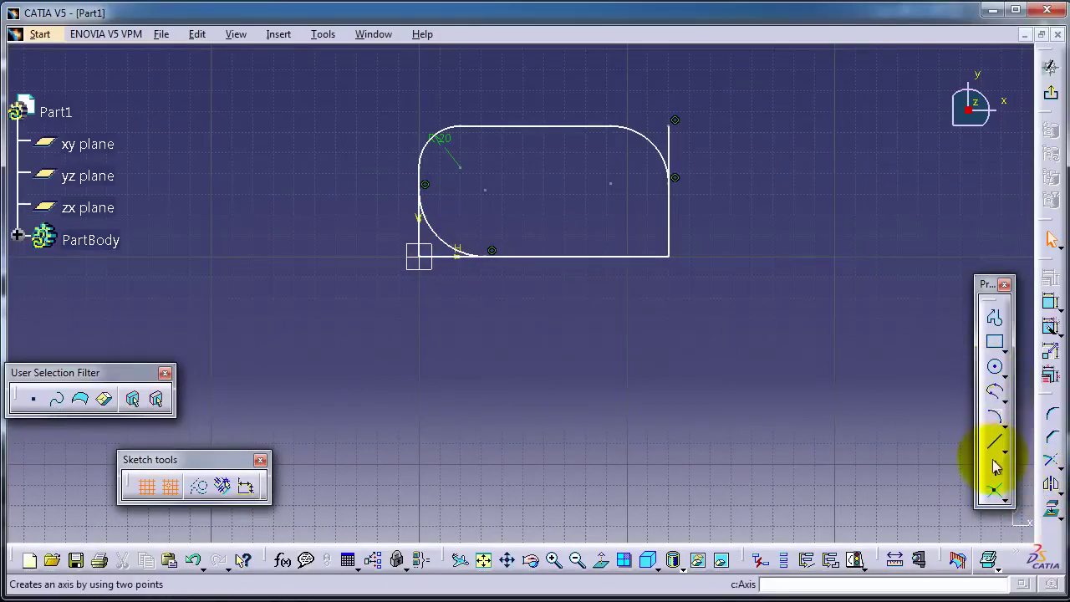
# Step: Round the bottom-right corner between the bottom and right lines using Standard Lines Trim
pyautogui.click(1052, 425)
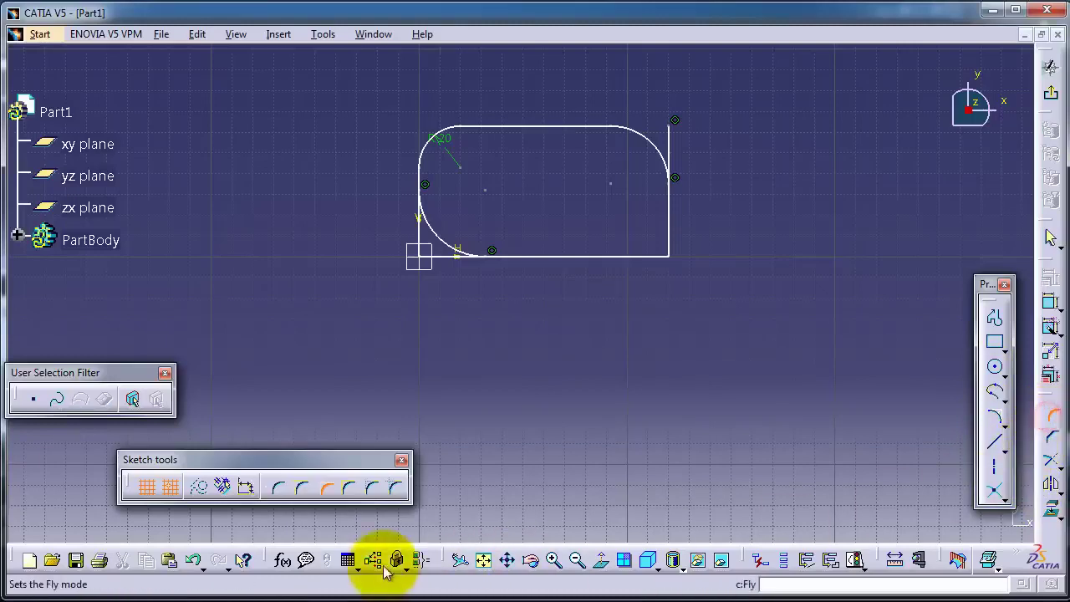
pyautogui.click(349, 493)
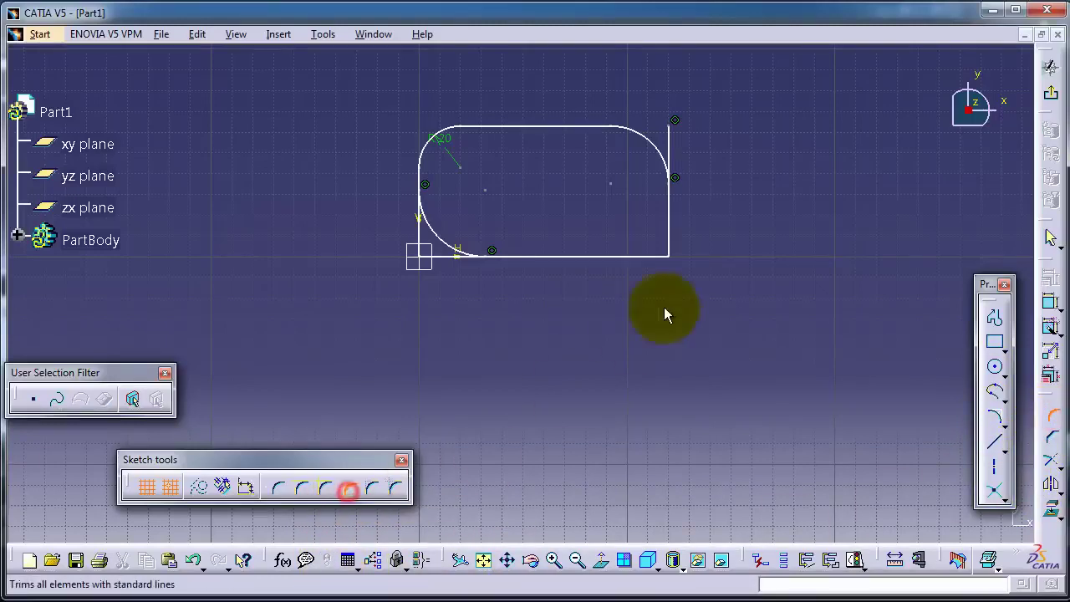
pyautogui.click(650, 256)
pyautogui.click(677, 229)
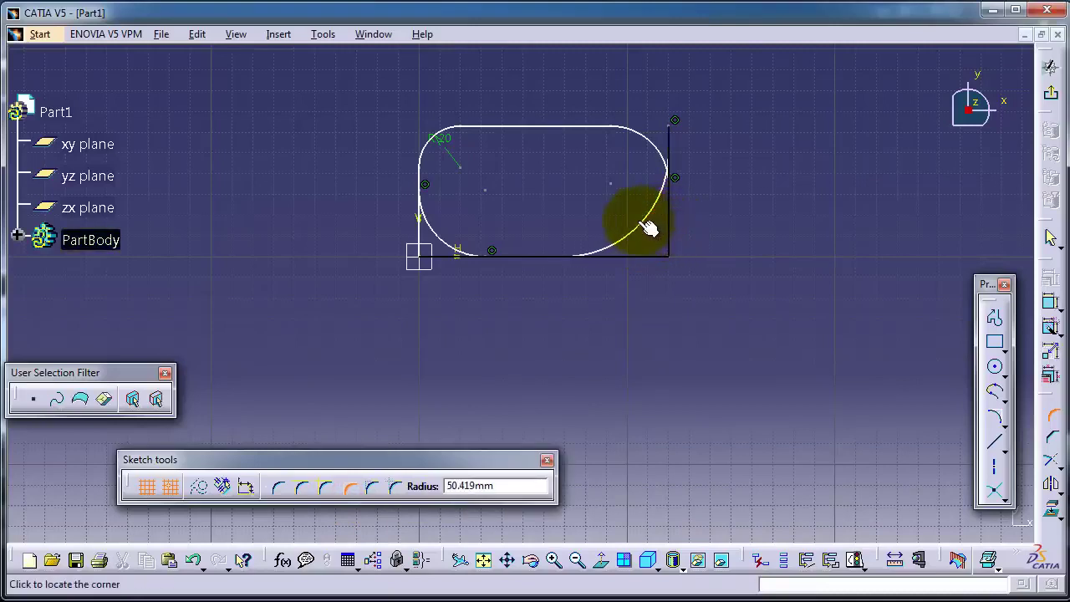
pyautogui.click(654, 238)
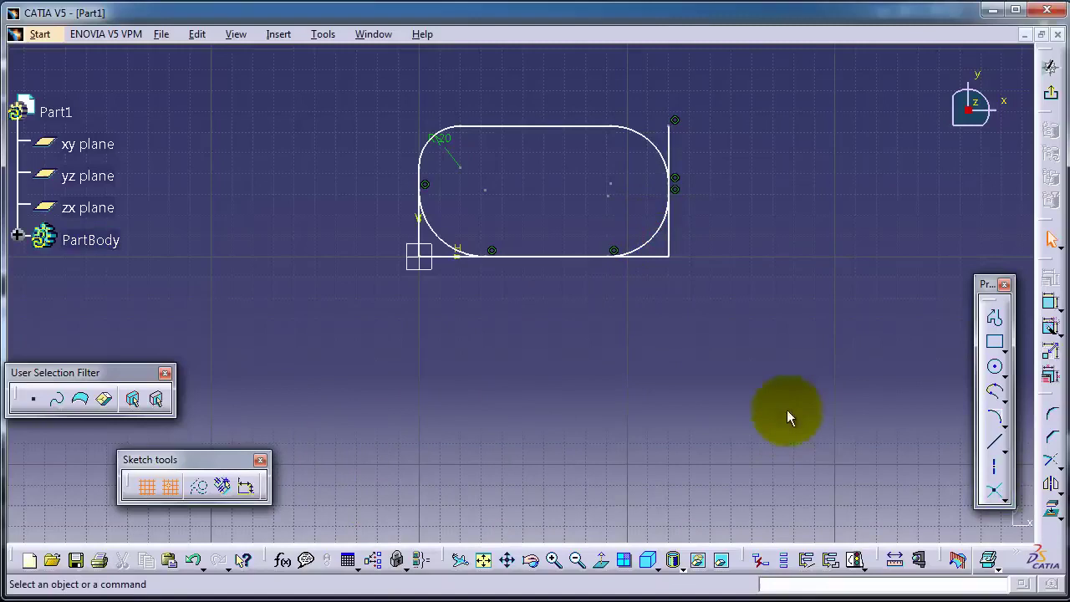
# Step: Draw two lines from a shared left point, one to the upper right, one lower right
pyautogui.click(994, 342)
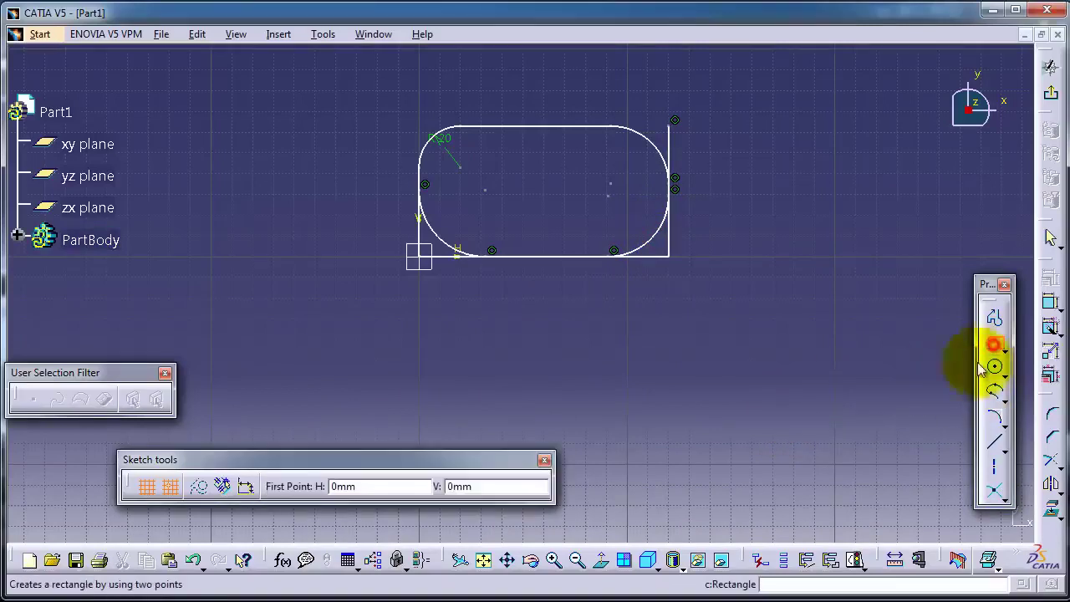
pyautogui.click(993, 441)
pyautogui.click(441, 381)
pyautogui.click(815, 277)
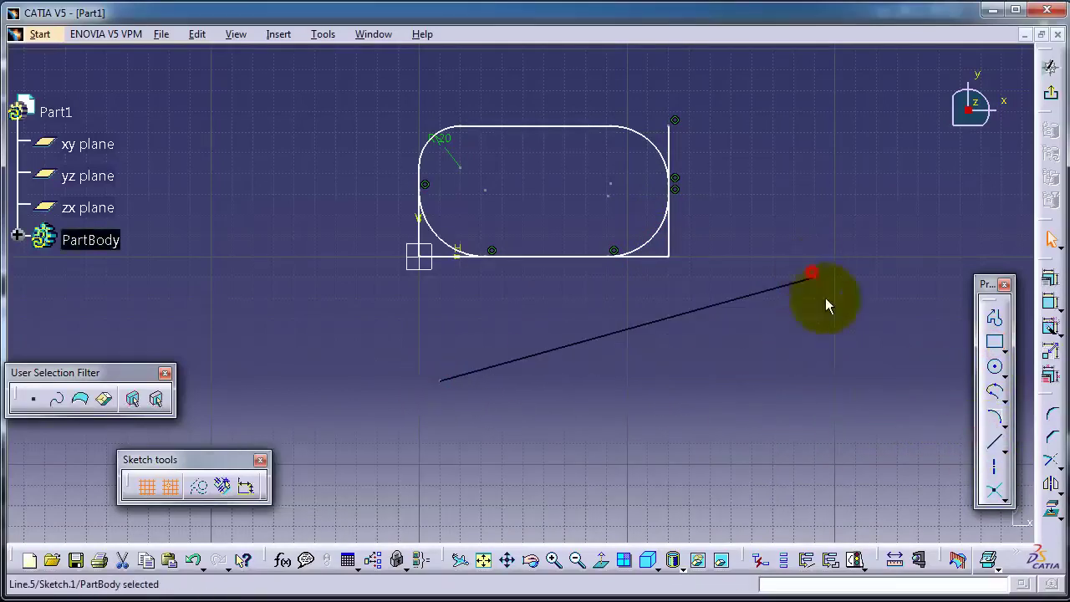
pyautogui.click(994, 439)
pyautogui.click(438, 381)
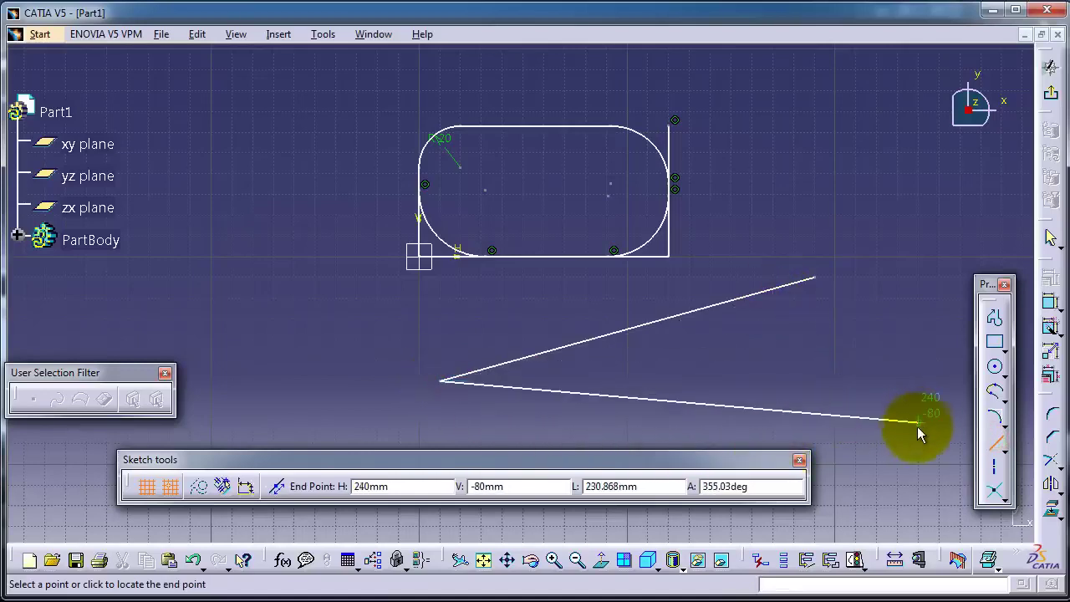
pyautogui.click(897, 444)
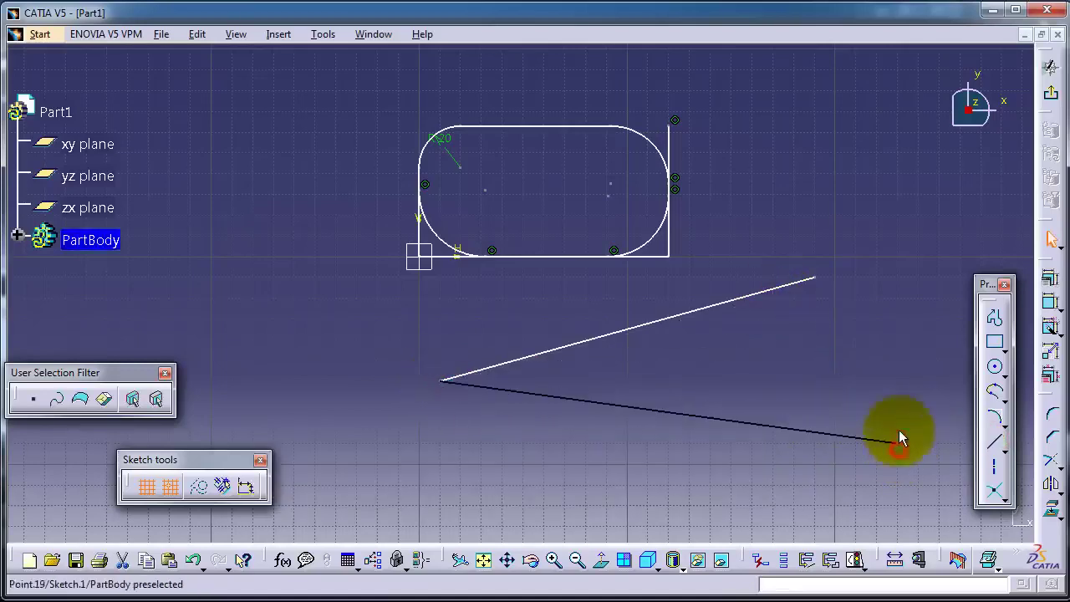
# Step: Draw a third two-point line from above crossing both lines near their right ends
pyautogui.click(1004, 449)
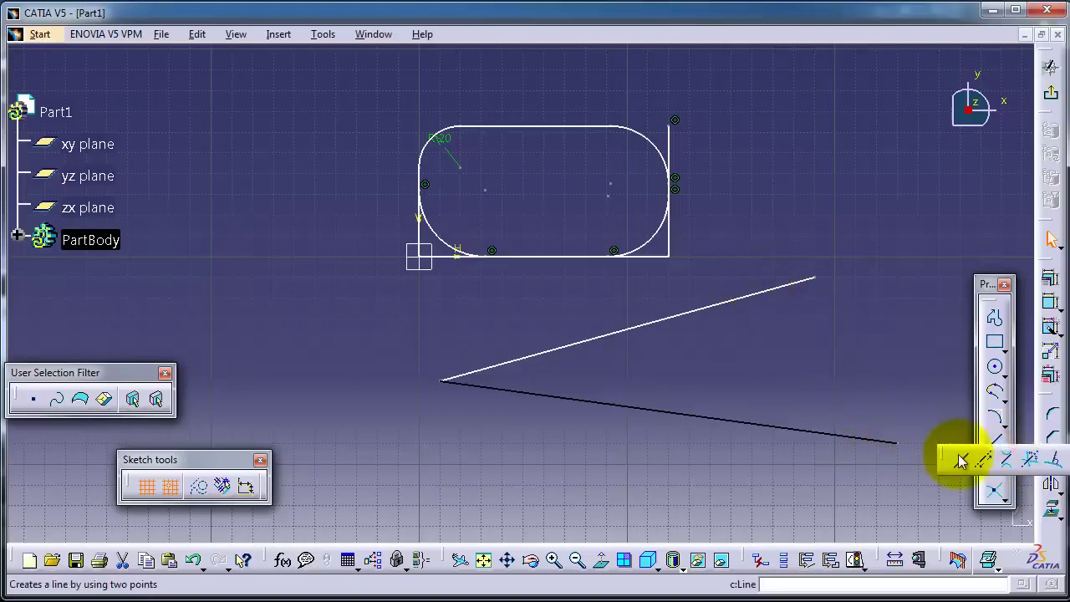
pyautogui.click(959, 459)
pyautogui.click(734, 241)
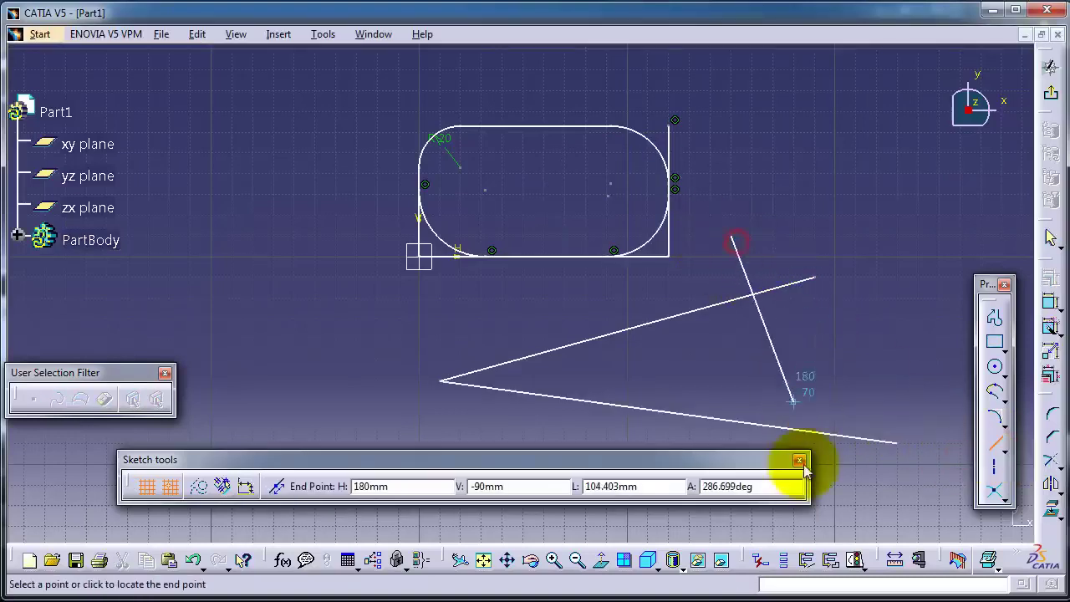
pyautogui.click(890, 485)
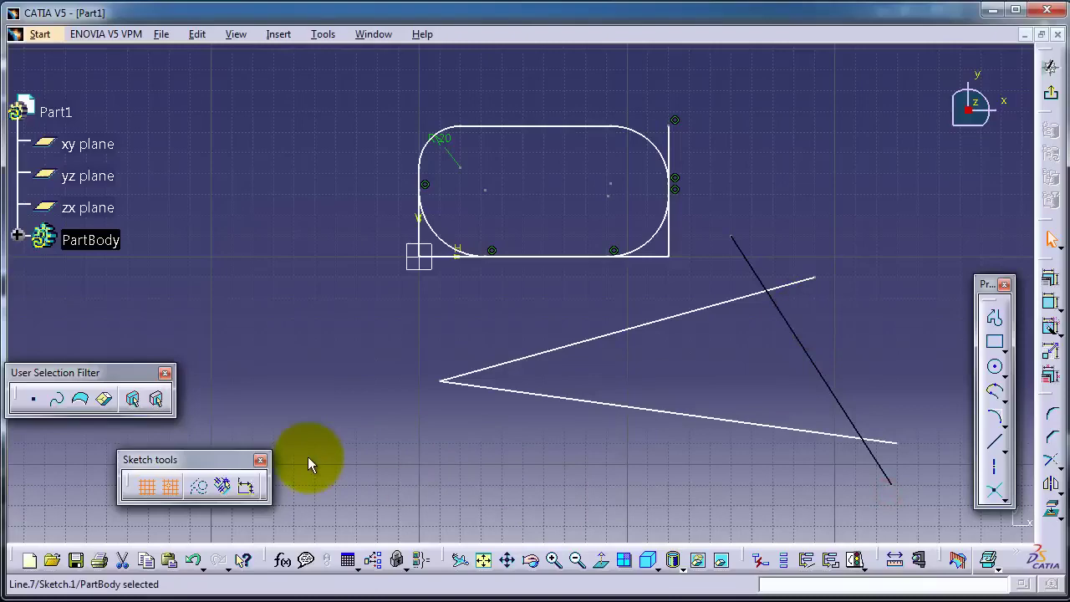
# Step: Round the upper-right intersection between the upper and crossing lines using No Trim
pyautogui.click(1051, 411)
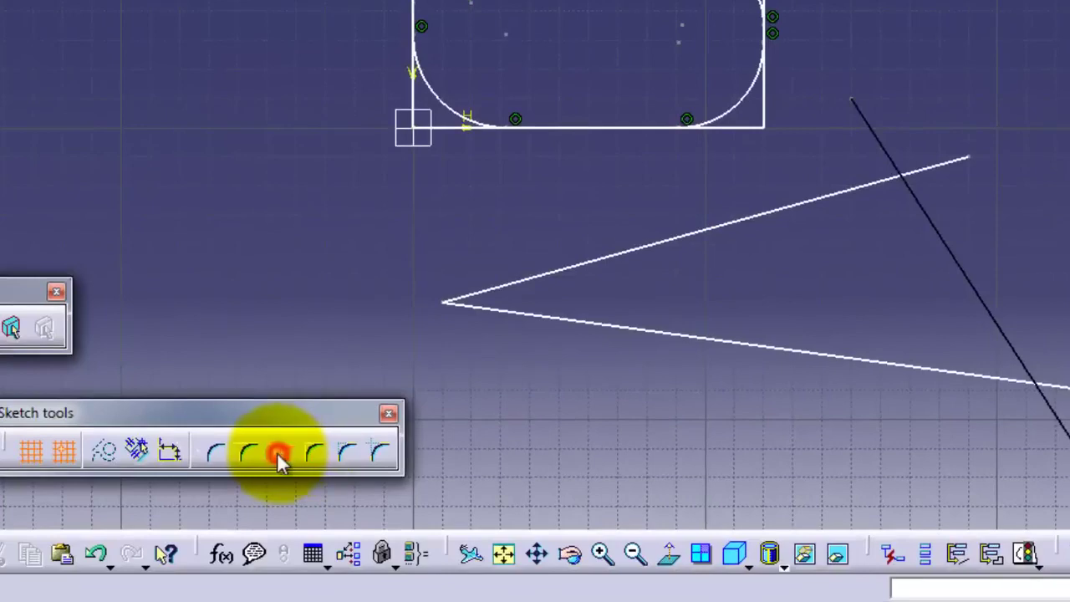
pyautogui.click(284, 455)
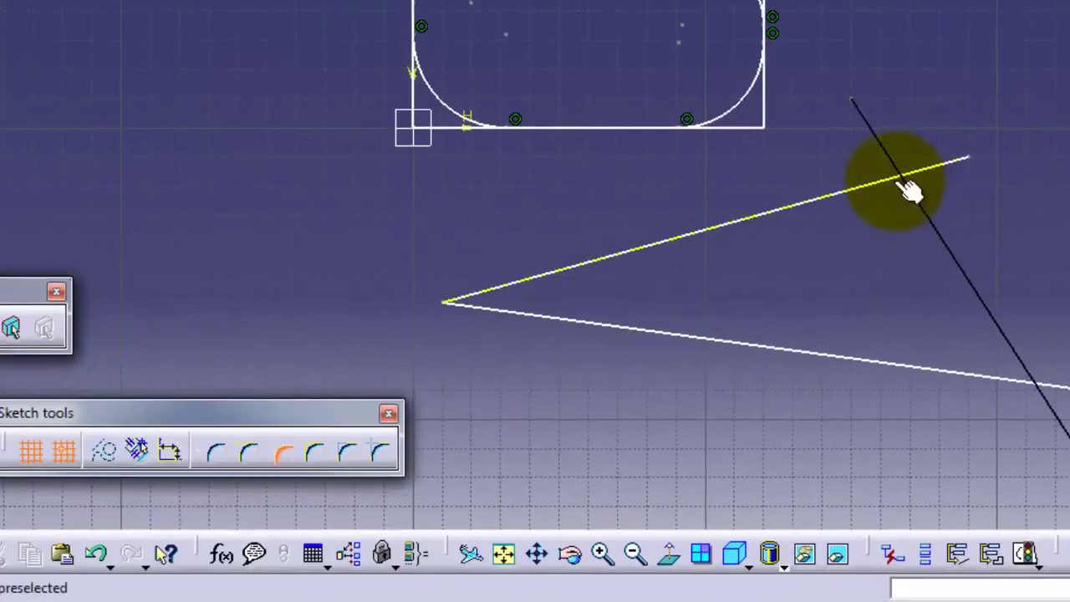
pyautogui.click(892, 184)
pyautogui.click(902, 211)
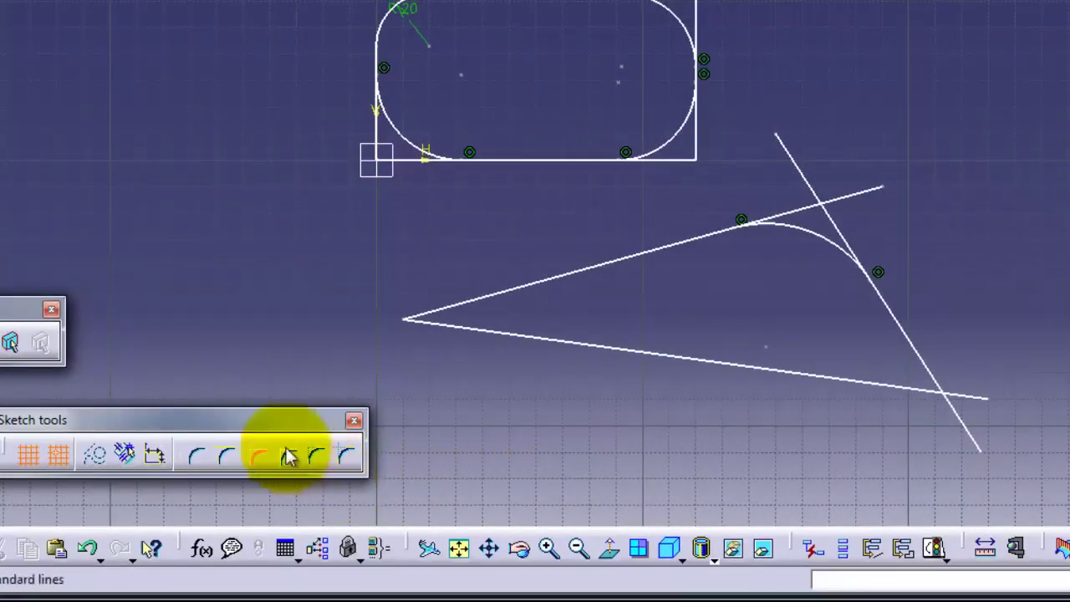
# Step: Round the lower-right intersection of the crossing and lower lines with another trim option
pyautogui.click(285, 458)
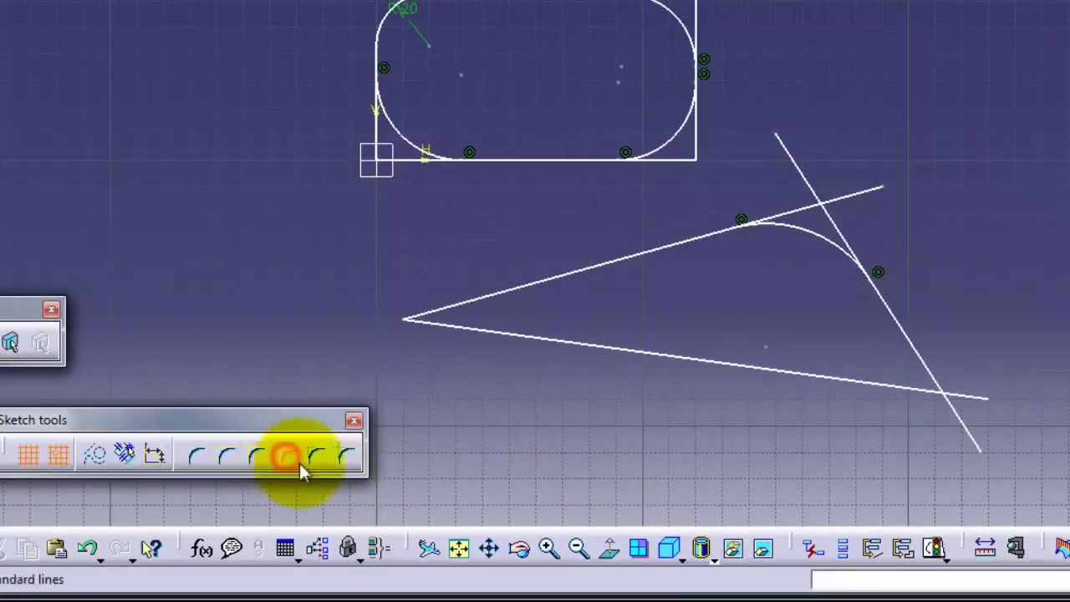
pyautogui.click(929, 368)
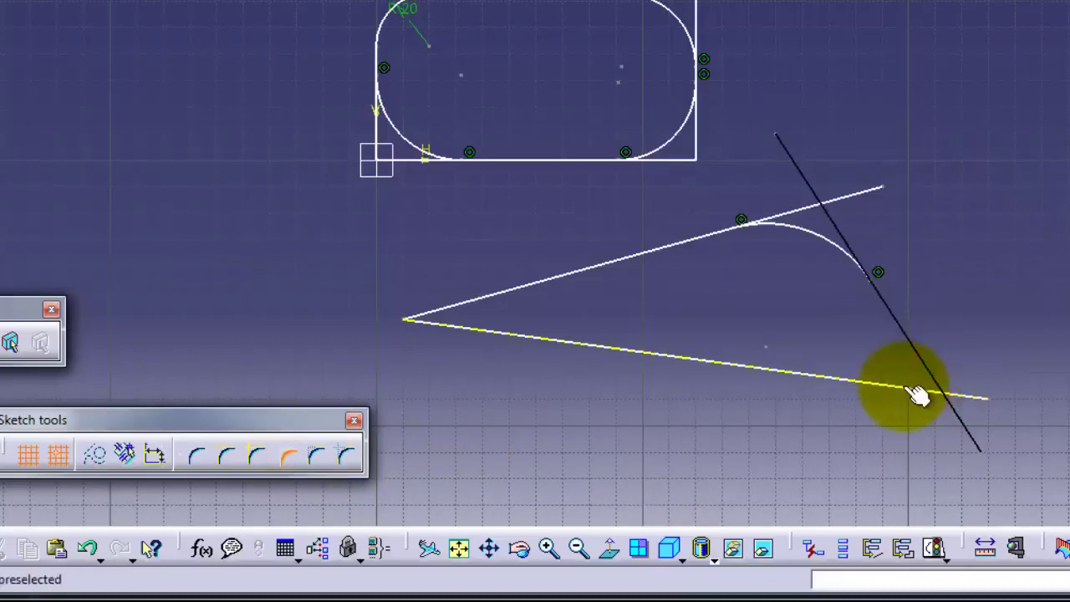
pyautogui.click(917, 395)
pyautogui.click(859, 362)
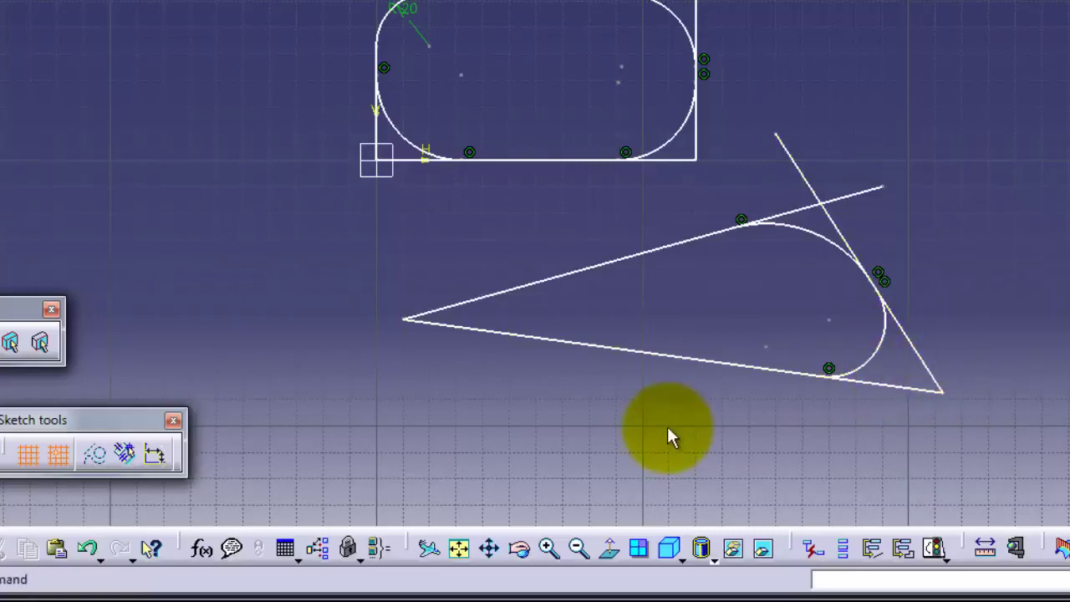
pyautogui.moveTo(801, 324)
pyautogui.mouseDown(button='middle')
pyautogui.moveTo(862, 270)
pyautogui.moveTo(862, 231)
pyautogui.mouseUp(button='middle')
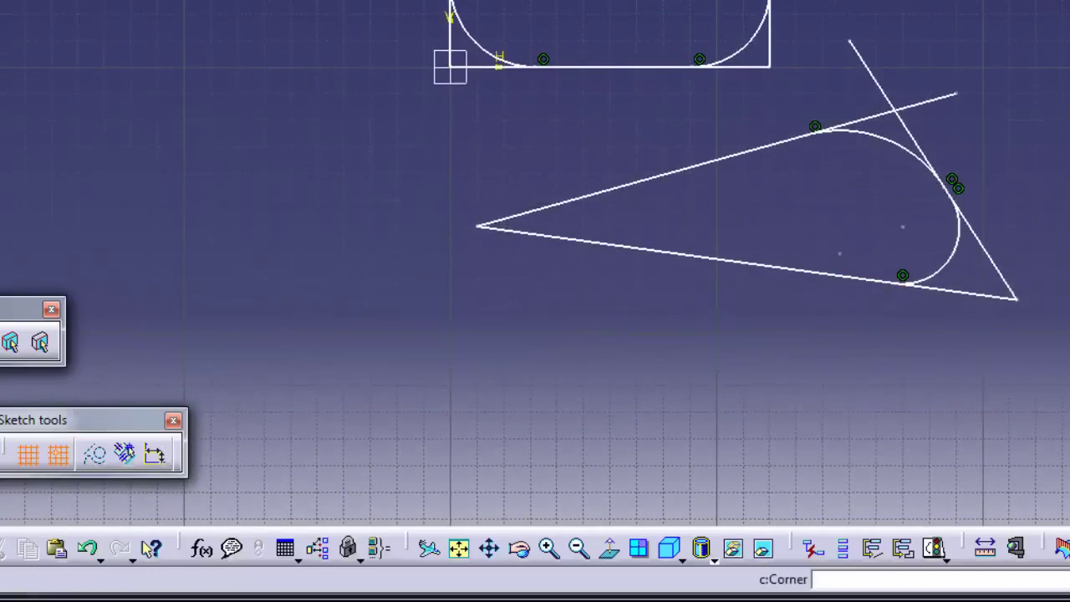
# Step: Round the V's left point with Construction Lines Trim, keeping the original ends as construction lines
pyautogui.click(701, 548)
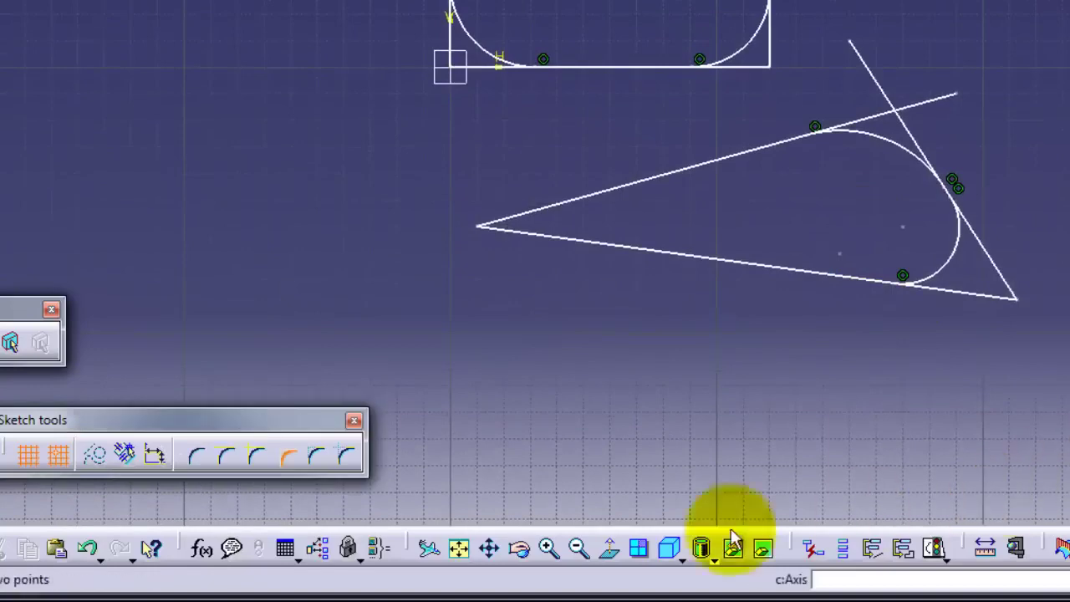
pyautogui.click(316, 457)
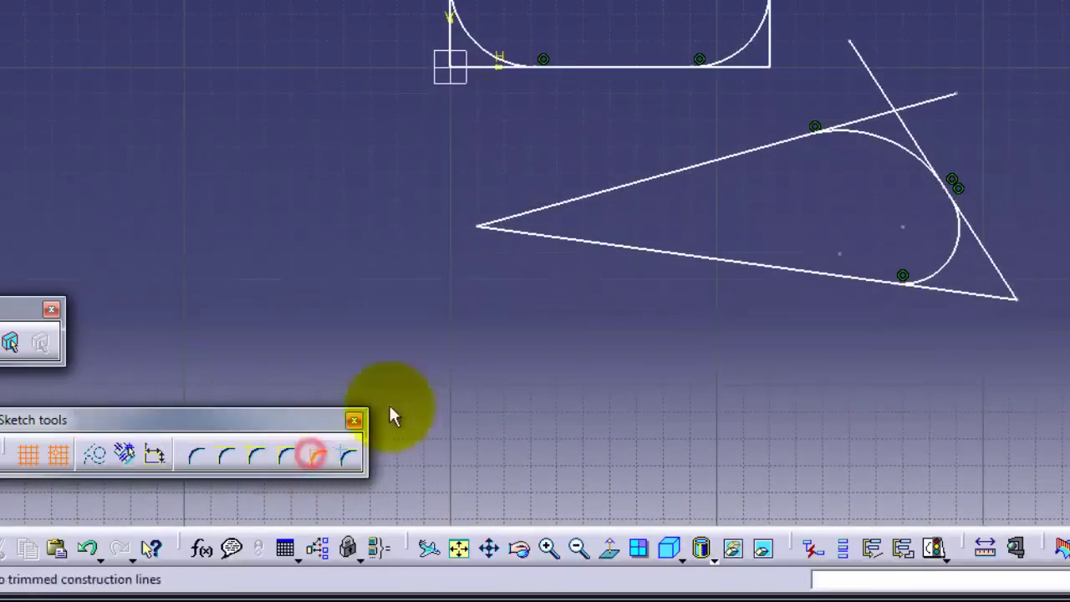
pyautogui.click(526, 210)
pyautogui.click(531, 235)
pyautogui.click(611, 228)
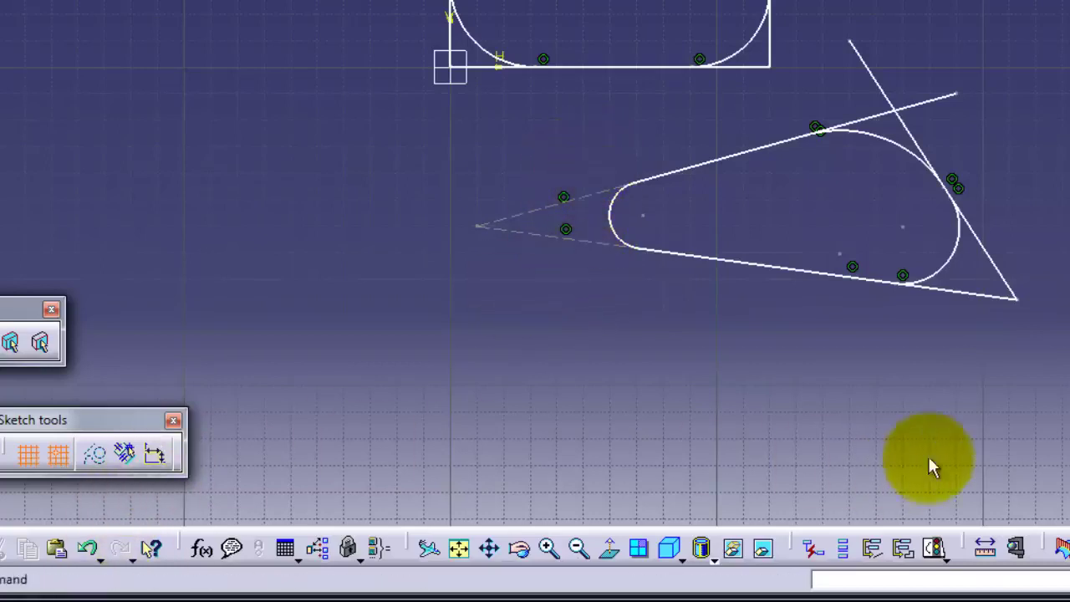
pyautogui.click(1064, 547)
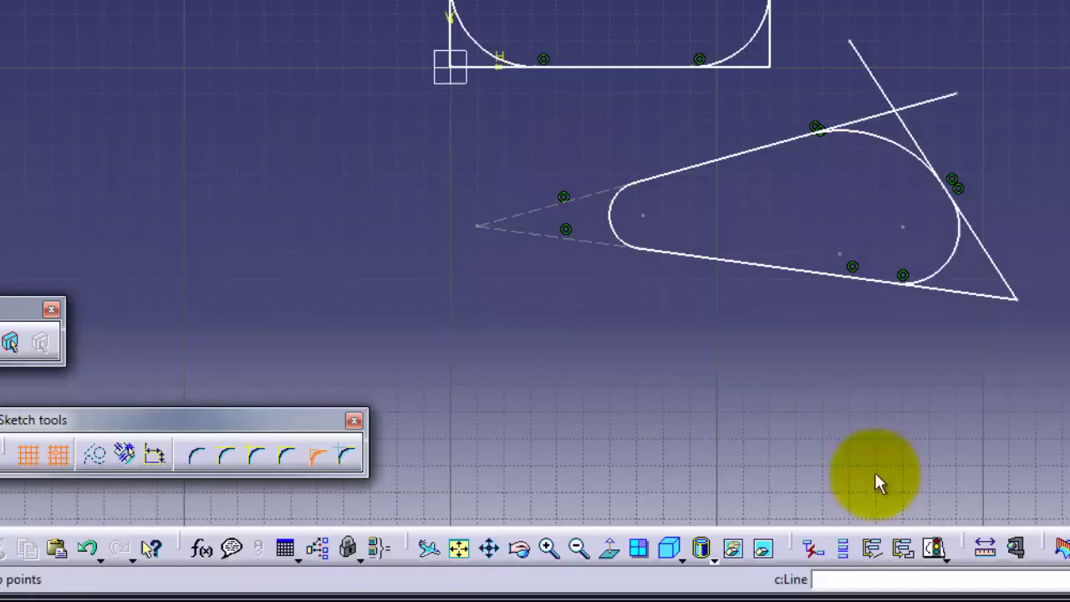
# Step: Add a larger arc at the upper-right intersection using Construction Lines No Trim
pyautogui.click(351, 458)
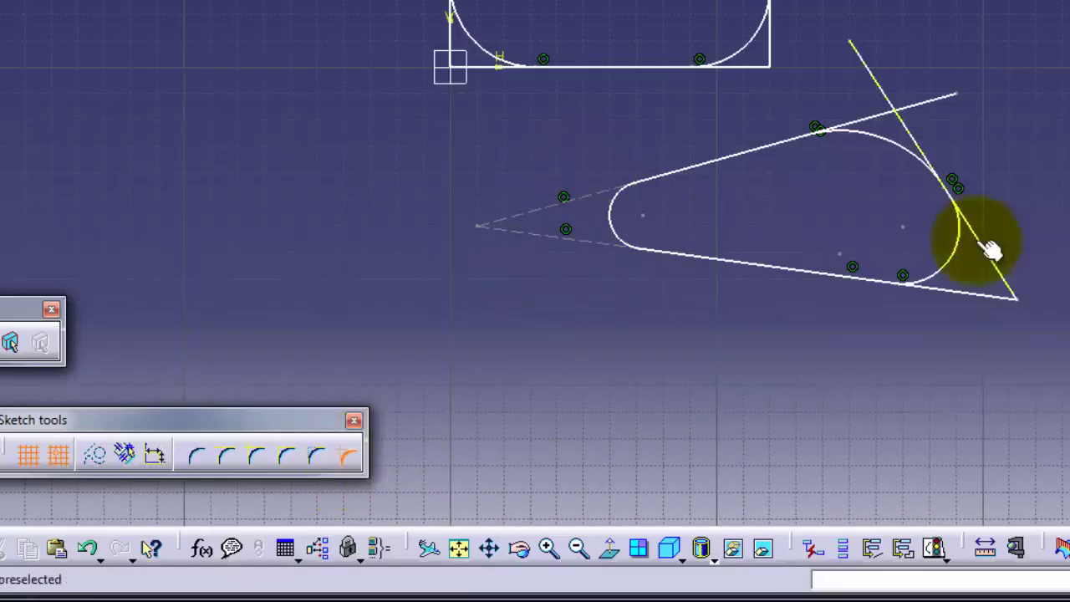
pyautogui.click(873, 119)
pyautogui.click(914, 133)
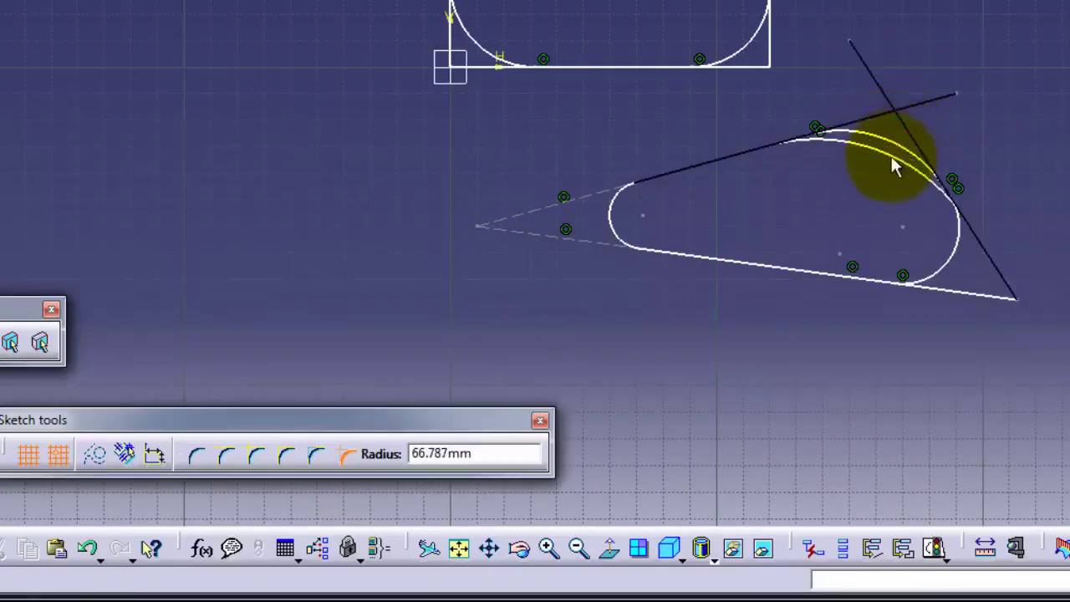
pyautogui.click(893, 164)
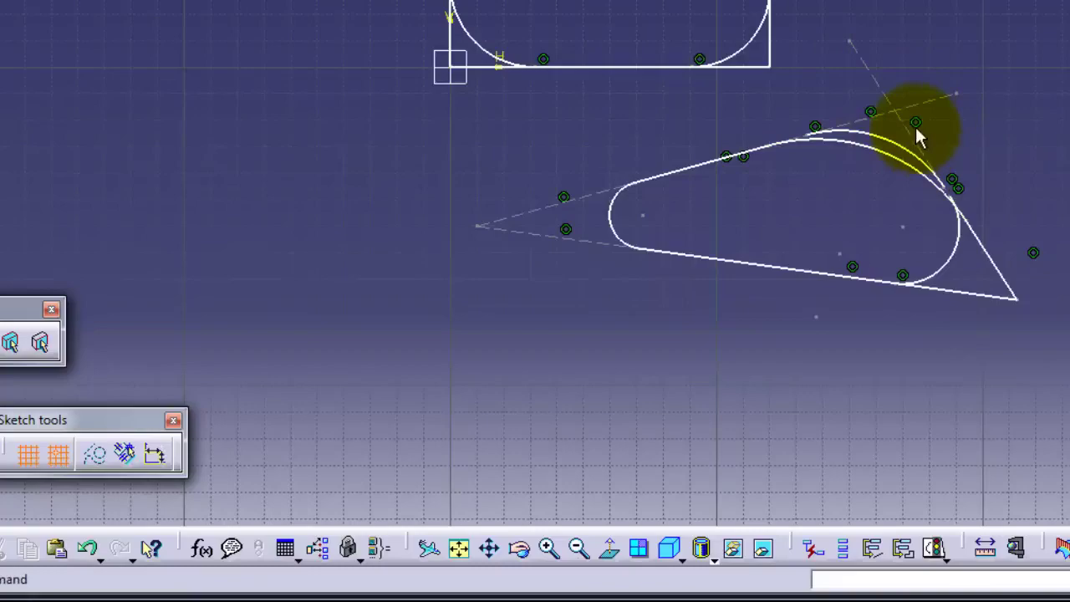
pyautogui.moveTo(947, 148); pyautogui.dragTo(782, 163, button='middle')
pyautogui.moveTo(717, 232)
pyautogui.mouseDown(button='middle')
pyautogui.moveTo(766, 326)
pyautogui.moveTo(790, 299)
pyautogui.mouseUp(button='middle')
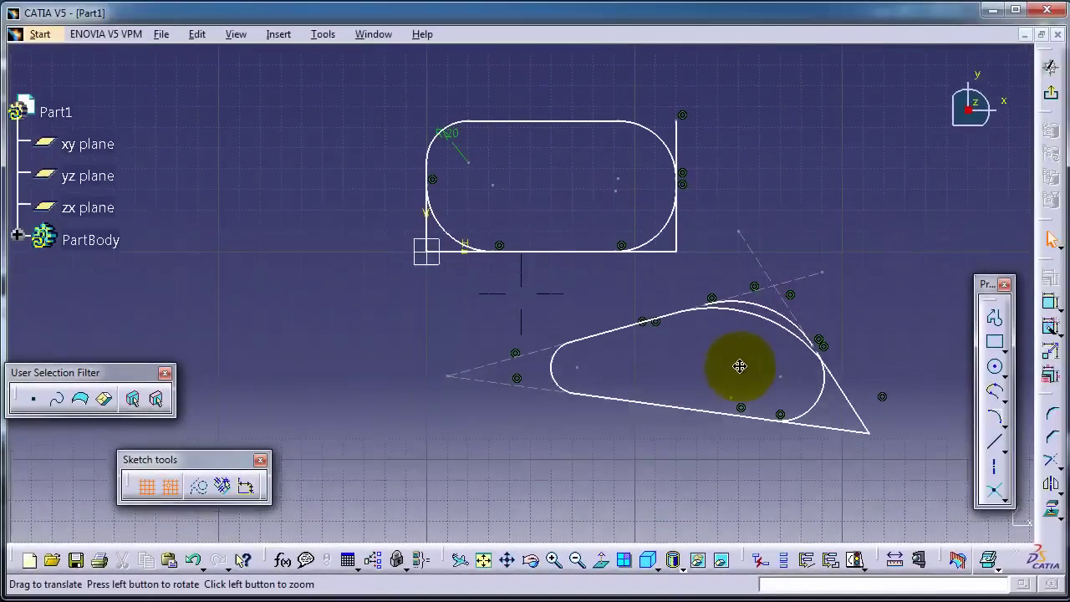
pyautogui.moveTo(740, 366); pyautogui.dragTo(739, 355, button='middle')
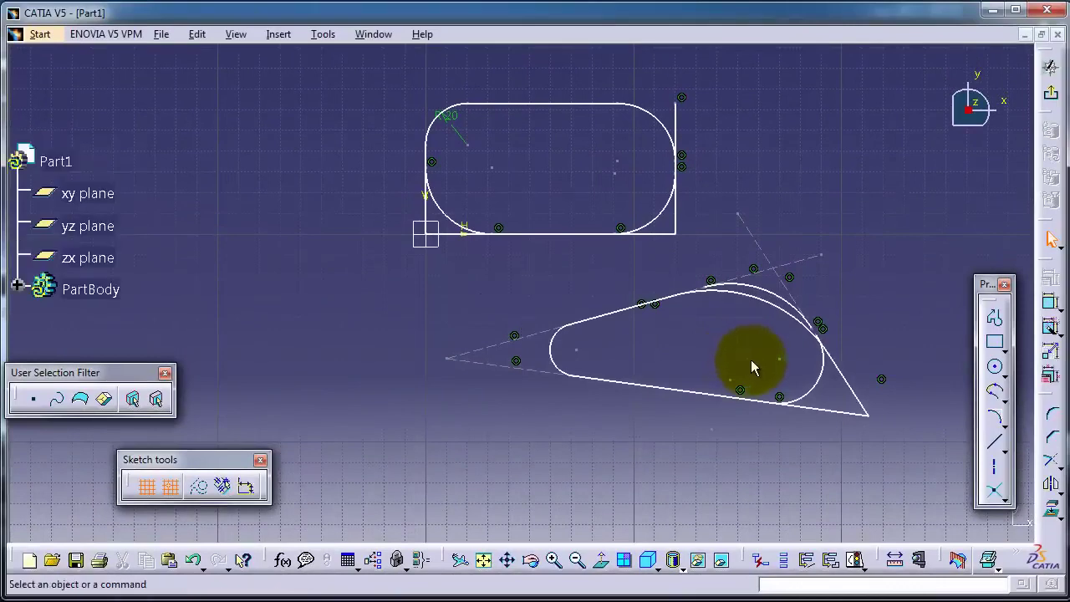
pyautogui.click(279, 35)
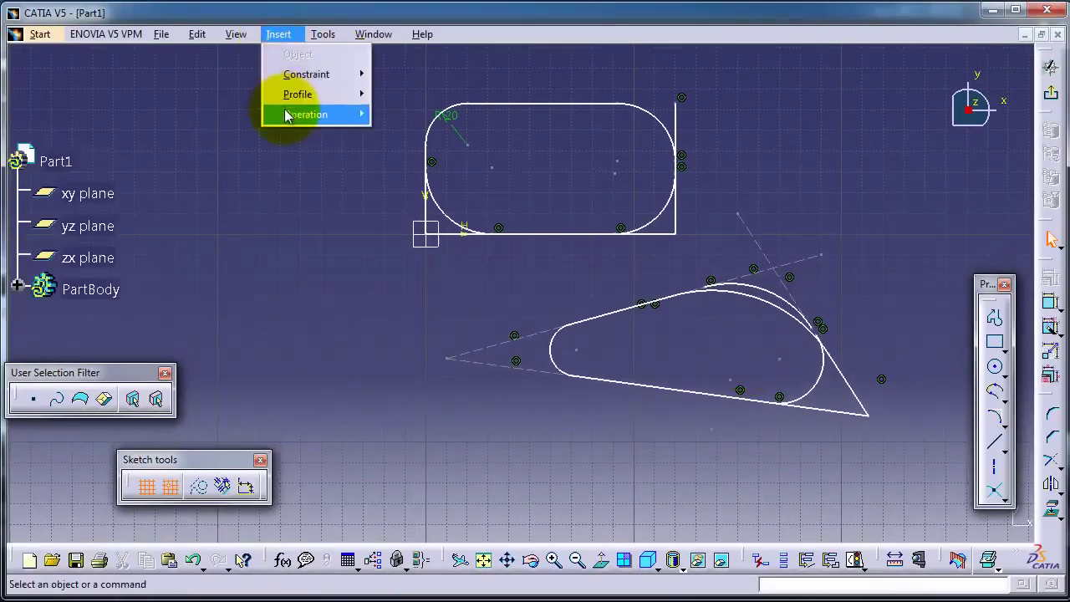
pyautogui.moveTo(287, 116)
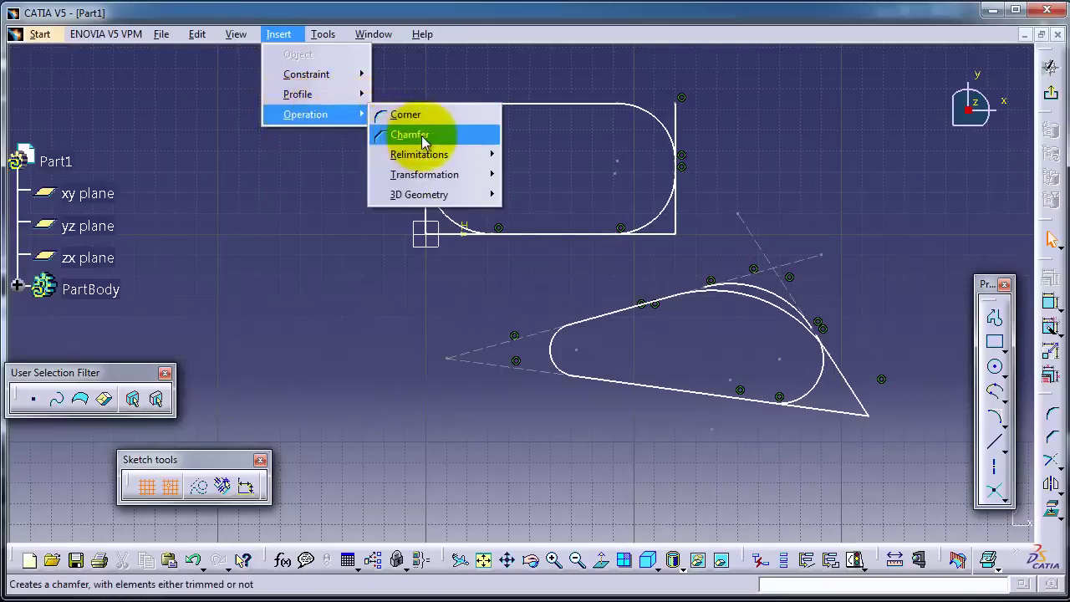
pyautogui.click(730, 473)
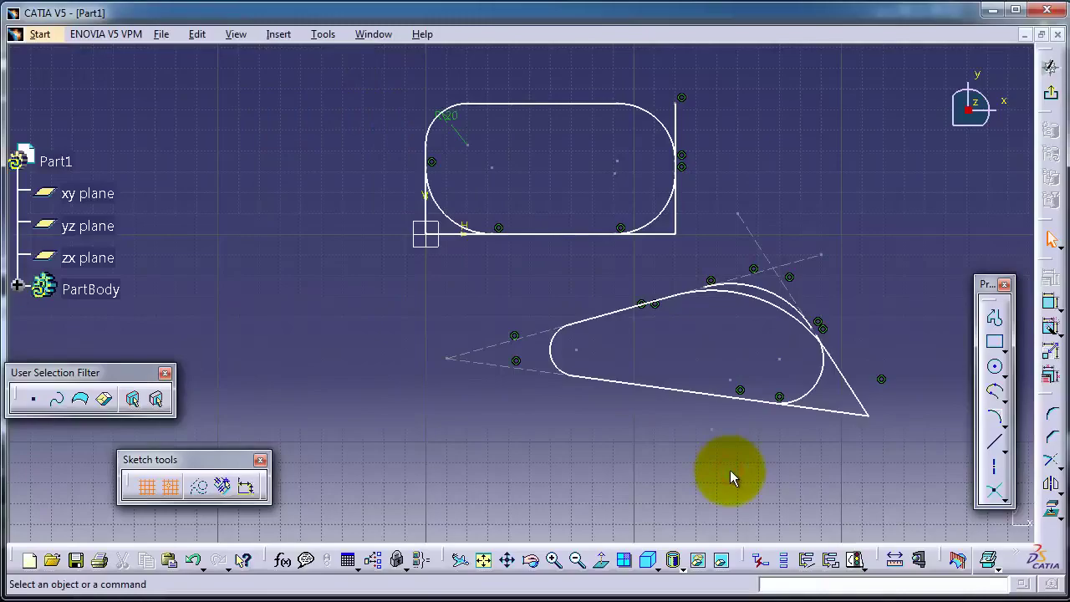